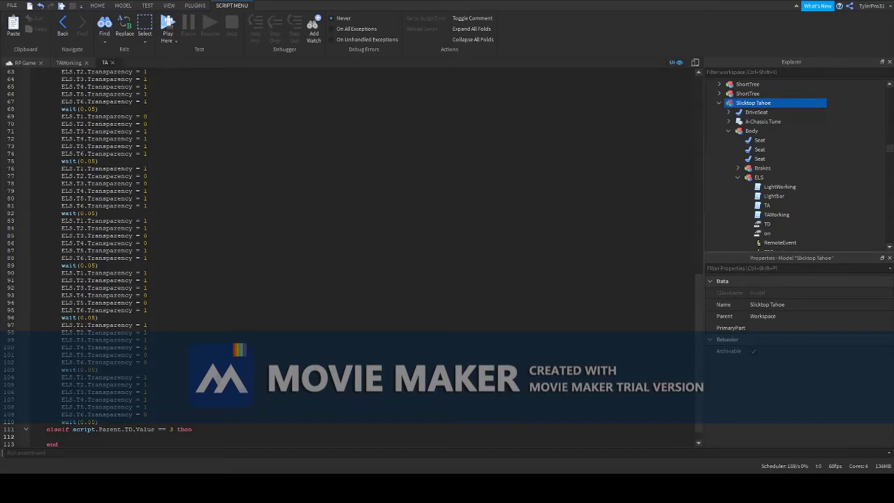
# - Fill the TD.Value == 3 branch with four T1 to T6 Transparency blocks that light from the centre outwards, each ending in wait(0.05)
pyautogui.write('ELS.T1.Transparency = 1 ELS.T2.Transparency = 1 ELS.T3.Transparency = 1 ELS.T4.Transparency = 1 ELS.T5.Transparency = 1 ELS.T6.Transparency = 1 wait(0.05)')
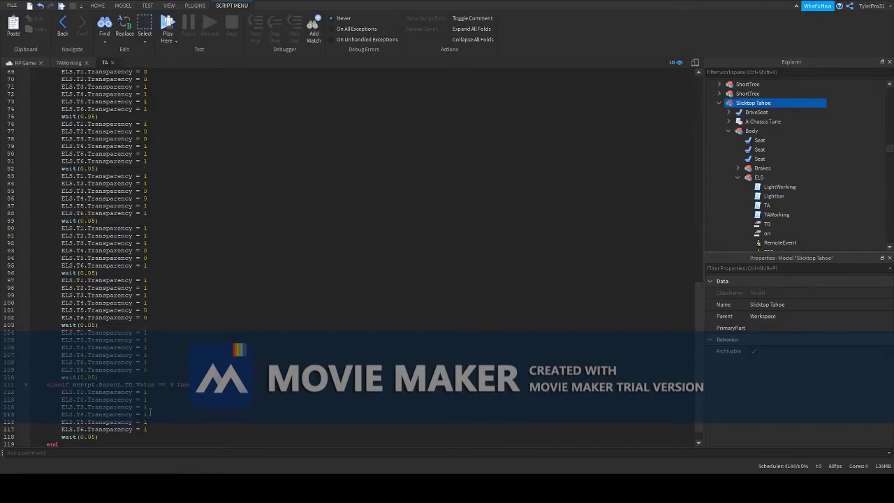
pyautogui.write('ELS.T1.Transparency = 1 ELS.T2.Transparency = 1 ELS.T3.Transparency = 0 ELS.T4.Transparency = 0 ELS.T5.Transparency = 1 ELS.T6.Transparency = 1 wait(0.05)')
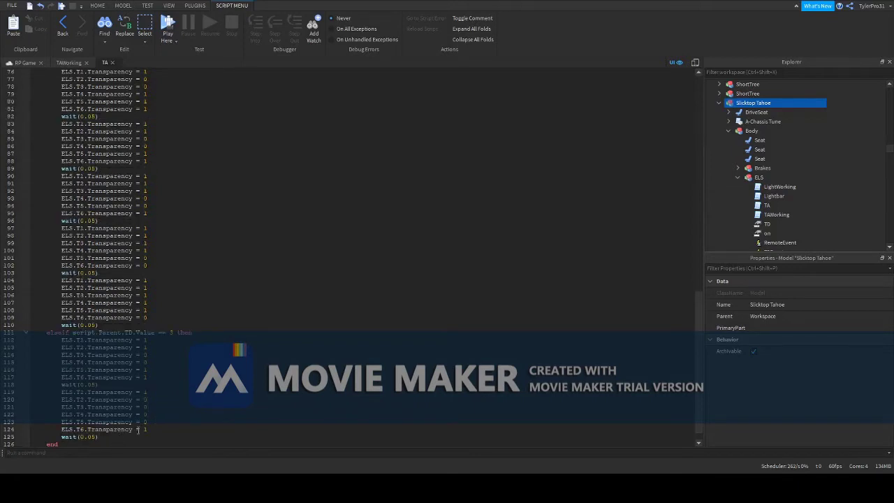
pyautogui.write('ELS.T1.Transparency = 1 ELS.T2.Transparency = 1 ELS.T3.Transparency = 1 ELS.T4.Transparency = 1 ELS.T5.Transparency = 1 ELS.T6.Transparency = 1 wait(0.05)')
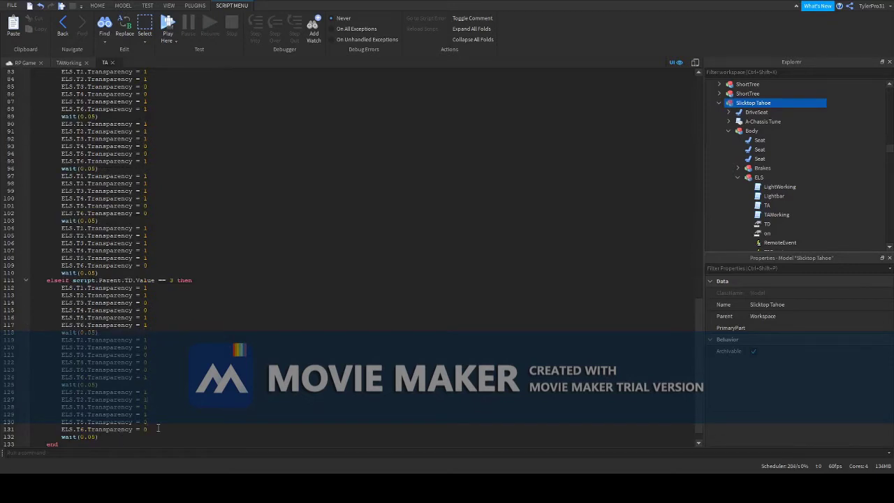
pyautogui.write('ELS.T1.Transparency = 1 ELS.T2.Transparency = 1 ELS.T3.Transparency = 1 ELS.T4.Transparency = 1 ELS.T5.Transparency = 1 ELS.T6.Transparency = 1 wait(0.05)')
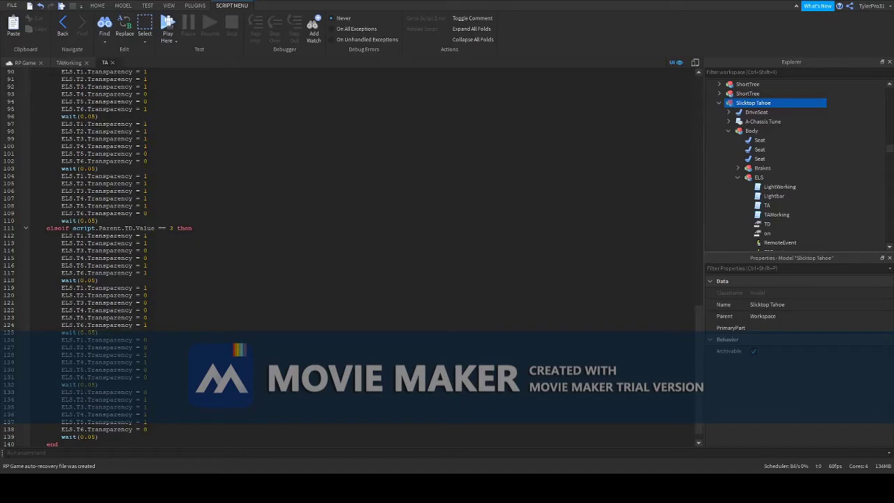
# - Play-test the game, drive the Tahoe while viewing its roof lightbar up close, and stop the test
pyautogui.press('F5')
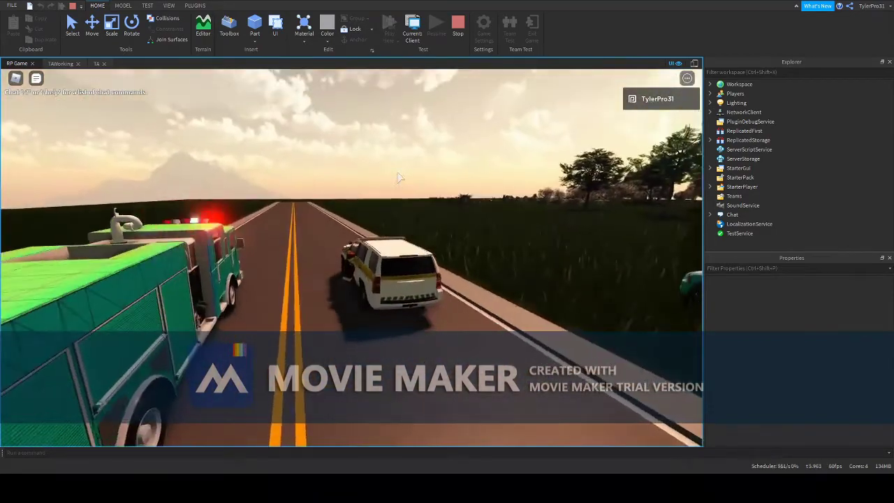
pyautogui.press('w')
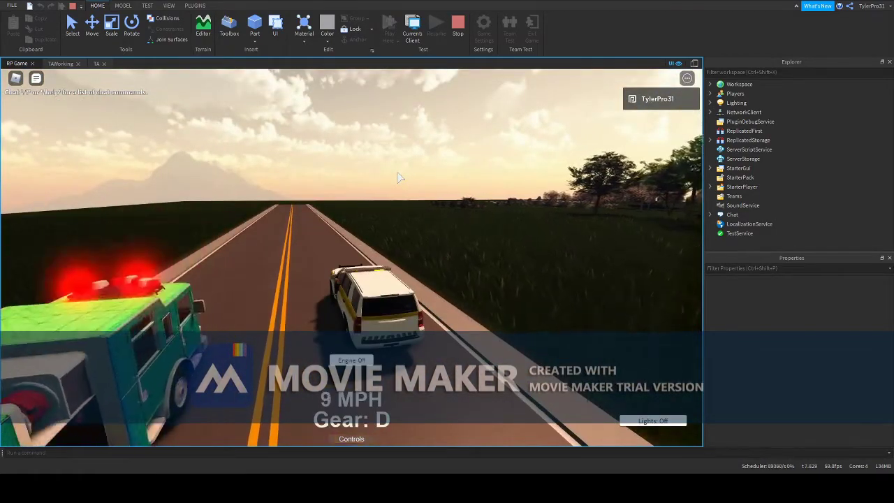
pyautogui.scroll(5, 399, 179)
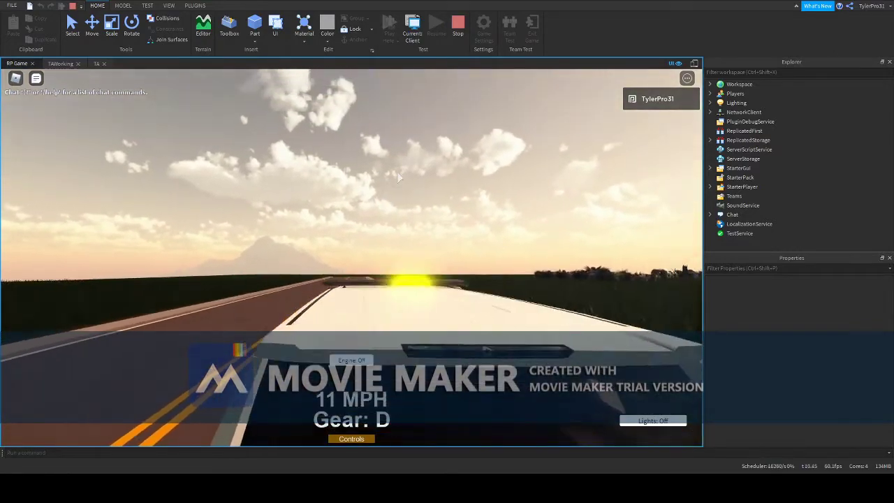
pyautogui.moveTo(398, 176); pyautogui.dragTo(398, 176, button='right')
pyautogui.press('s')
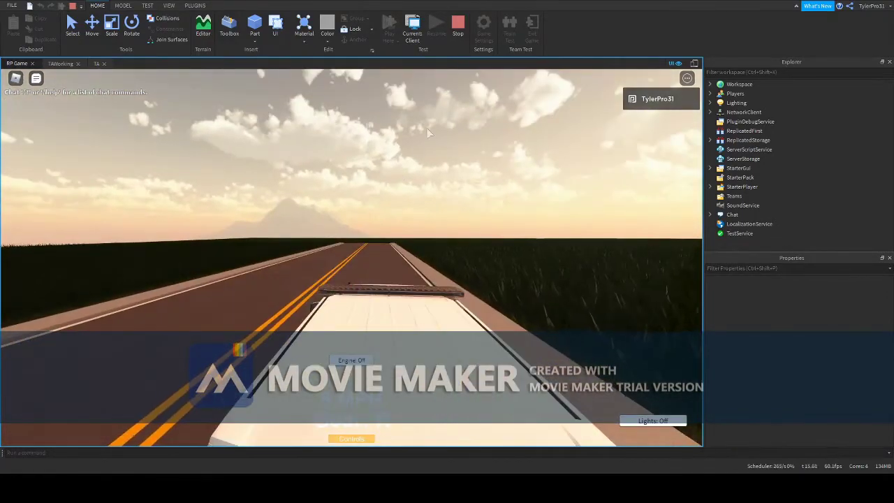
pyautogui.click(462, 34)
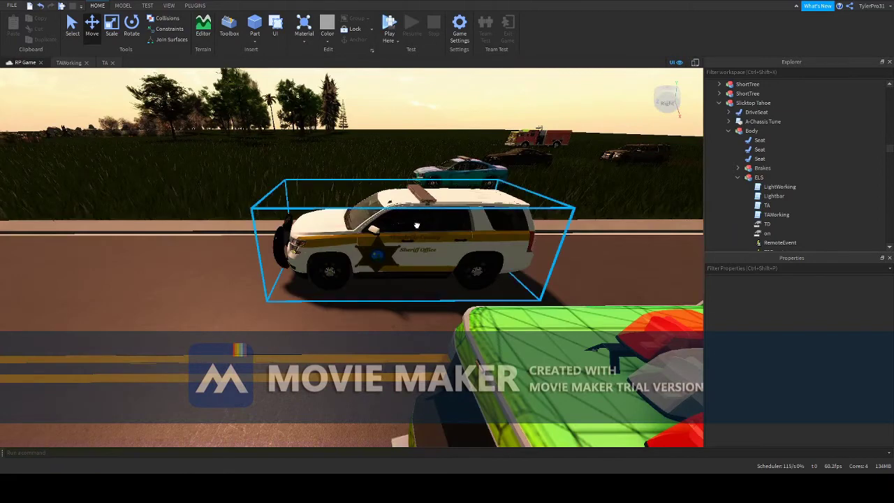
# - Copy the SirenControl GUI from the PoliceExplorer's DriveSeat into the Slicktop Tahoe's DriveSeat
pyautogui.click(416, 226)
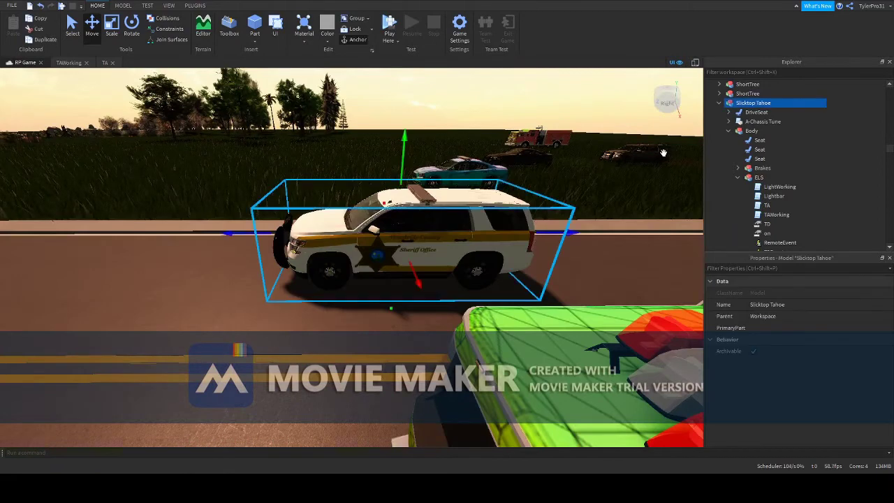
pyautogui.moveTo(555, 156); pyautogui.dragTo(544, 159, button='right')
pyautogui.click(514, 159)
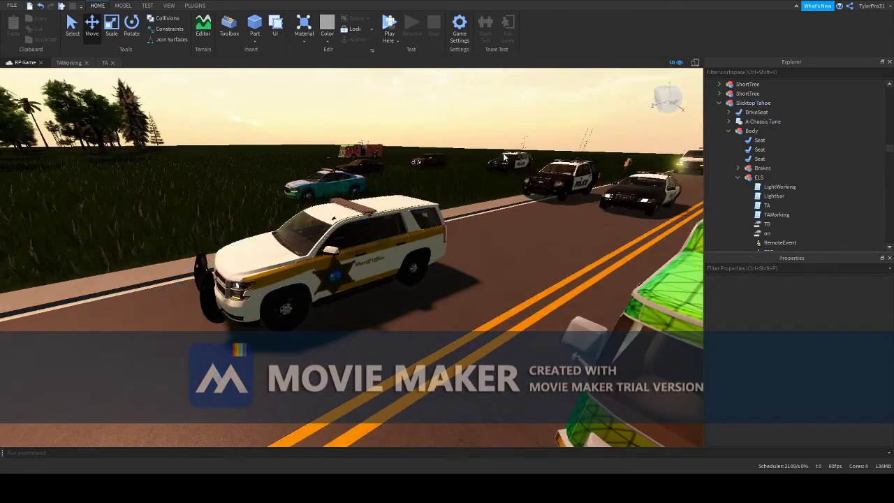
pyautogui.click(729, 94)
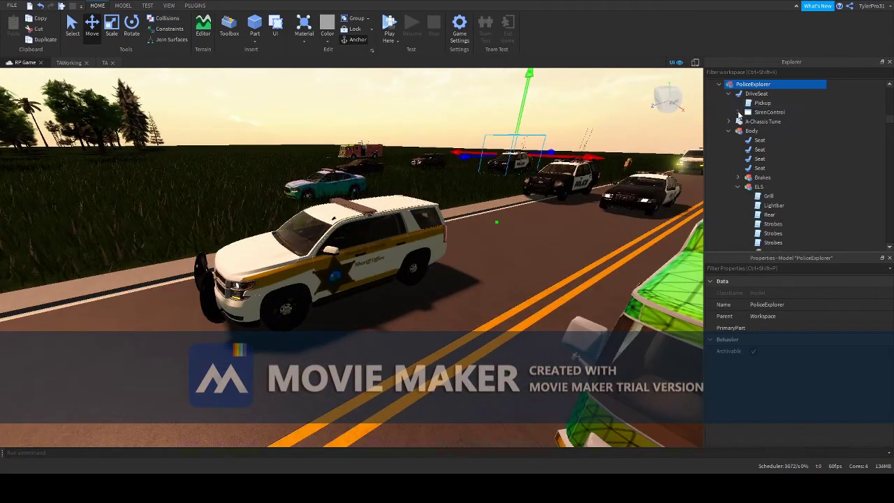
pyautogui.click(769, 112)
pyautogui.click(400, 247)
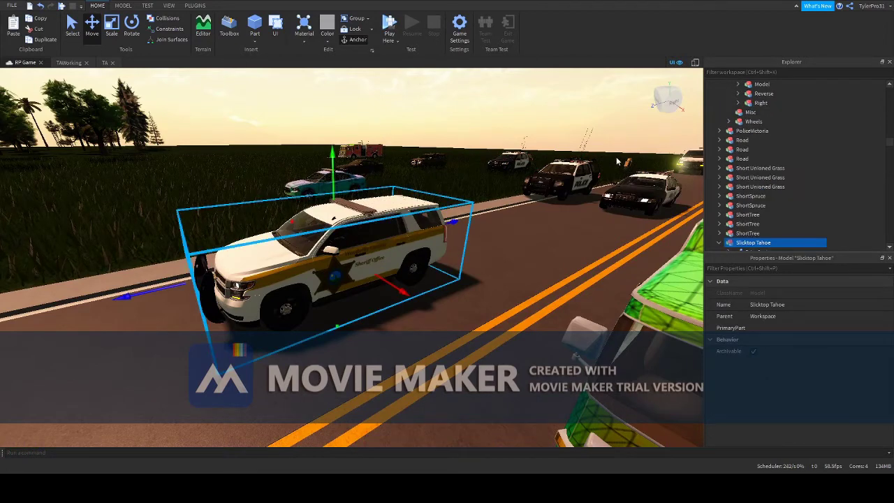
pyautogui.click(729, 112)
pyautogui.click(756, 112)
pyautogui.click(747, 140)
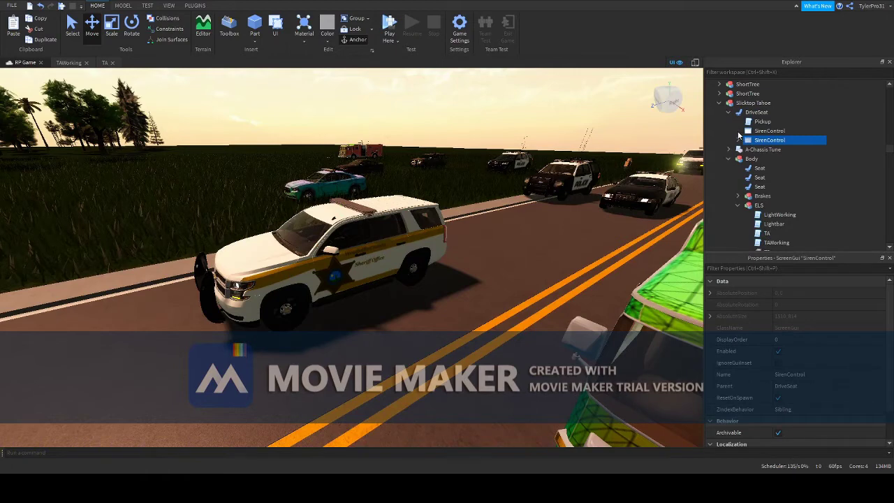
# - Copy the TextLabel that contains a script from the Tahoe's original SirenControl into the Control frame of the pasted SirenControl
pyautogui.click(738, 130)
pyautogui.click(746, 131)
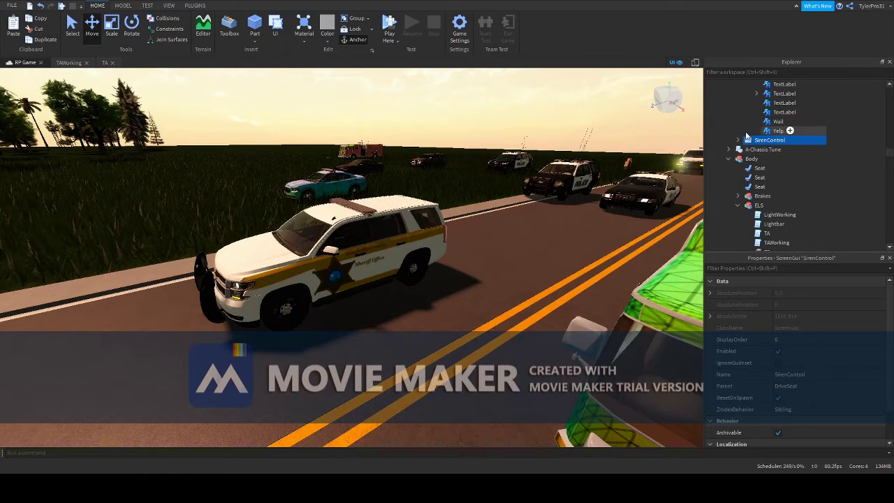
pyautogui.click(781, 93)
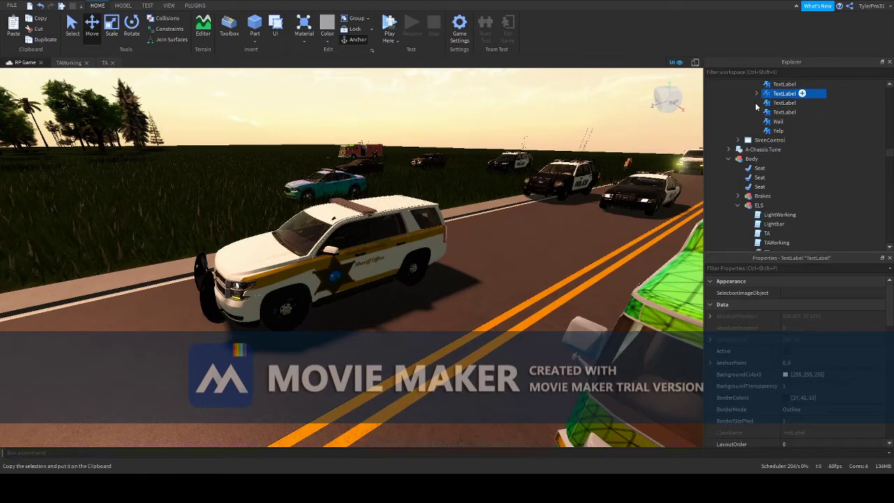
pyautogui.click(767, 140)
pyautogui.click(737, 140)
pyautogui.click(771, 149)
pyautogui.click(766, 182)
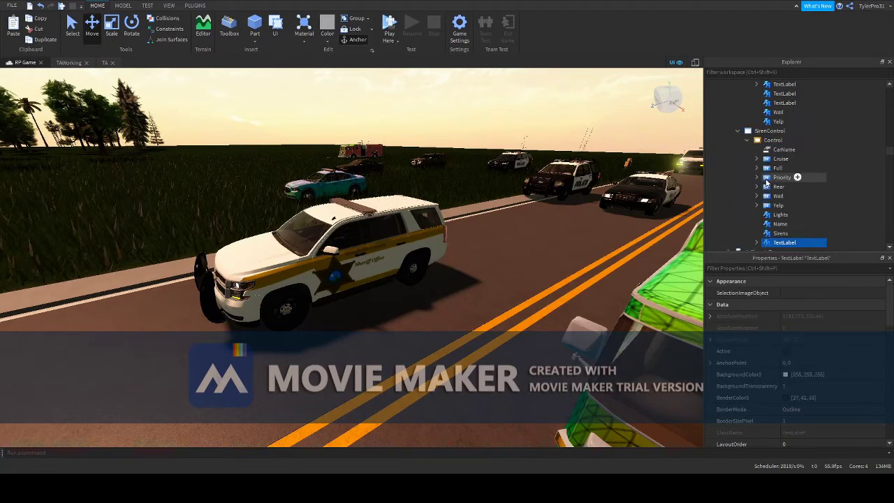
# - Open the LocalScript inside the copied TextLabel at the j and k key handlers near its end
pyautogui.click(756, 242)
pyautogui.scroll(-1, 787, 230)
pyautogui.doubleClick(795, 223)
pyautogui.scroll(-10, 181, 313)
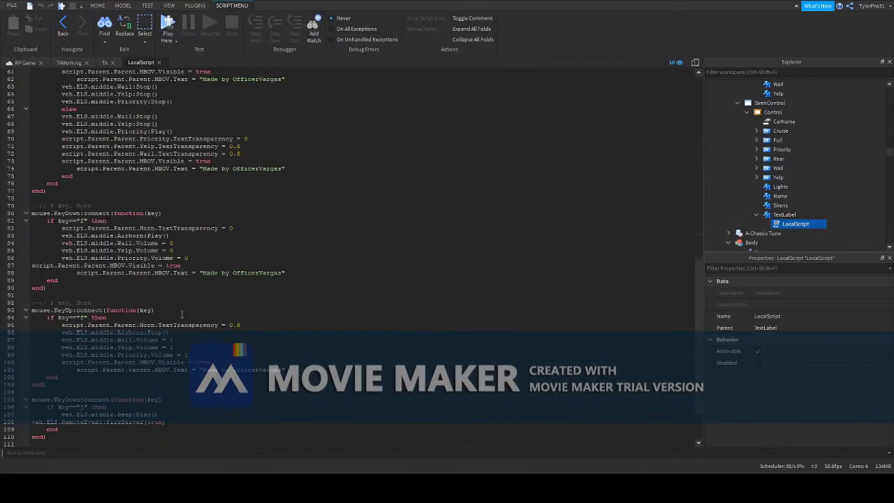
pyautogui.scroll(-2, 265, 389)
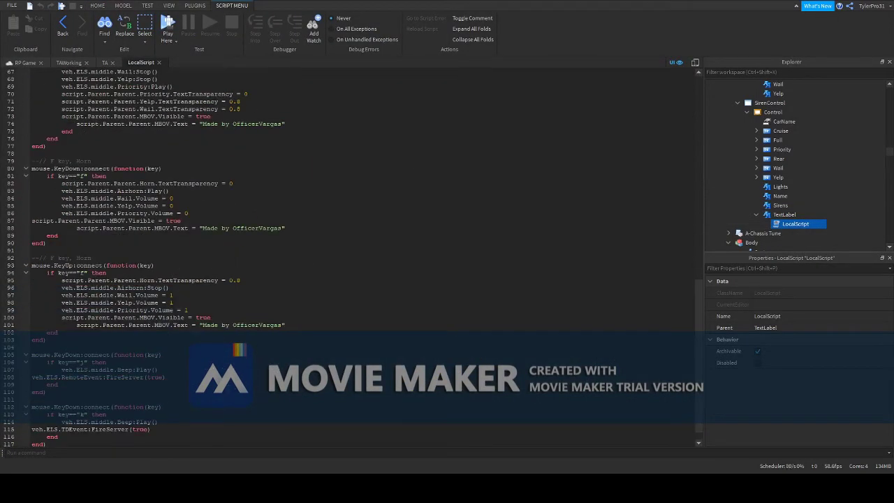
# - Try to delete everything except the j key handler from the TextLabel's LocalScript, and undo the deletions
pyautogui.moveTo(68, 345); pyautogui.dragTo(45, 60)
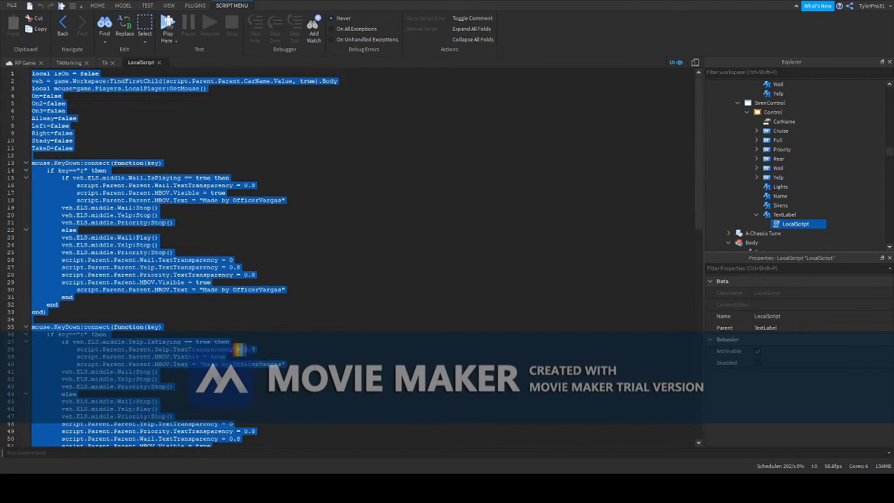
pyautogui.press('BackSpace')
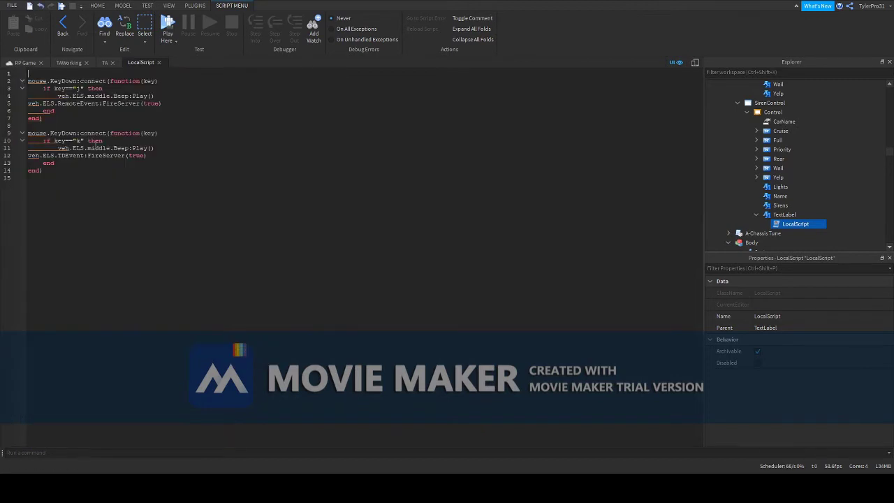
pyautogui.press('Delete')
pyautogui.moveTo(92, 162); pyautogui.dragTo(8, 119)
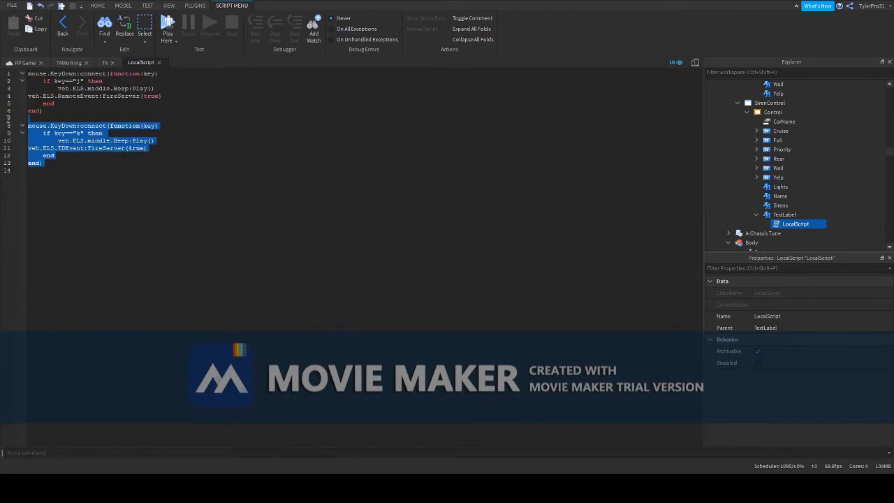
pyautogui.press('BackSpace')
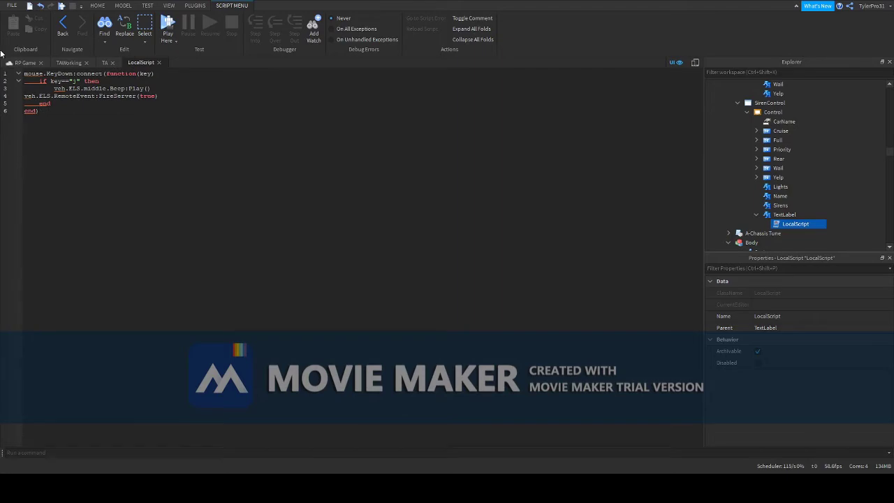
pyautogui.click(40, 5)
pyautogui.click(39, 6)
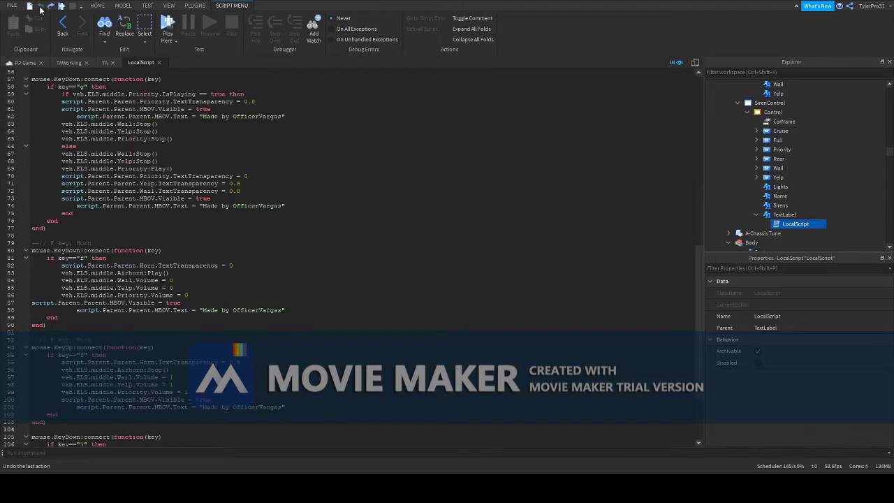
# - Delete the siren, horn and k key handlers from the TextLabel's LocalScript, keeping the variable declarations and j handler, and close the script
pyautogui.scroll(-4, 212, 254)
pyautogui.moveTo(114, 337); pyautogui.dragTo(18, 155)
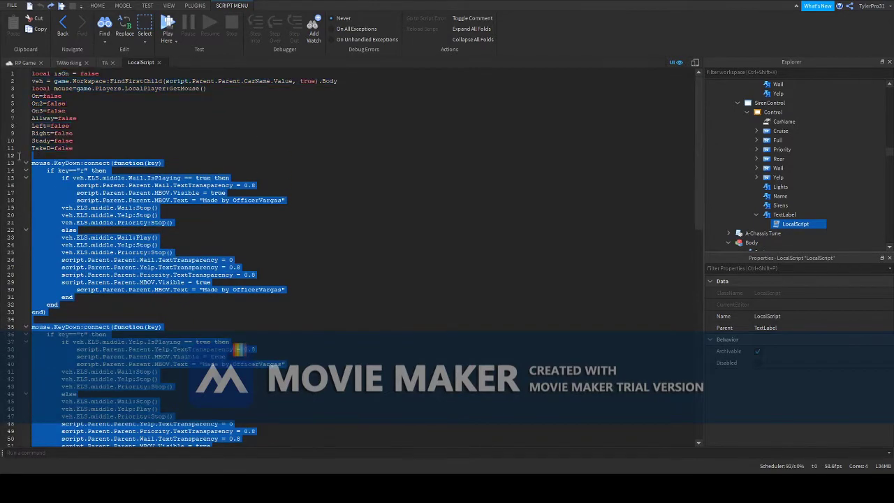
pyautogui.write('mouse.KeyDown:connect(function(key) \tif key=="j" then \t\tveh.ELS.middle.Beep:Play() veh.ELS.RemoteEvent:FireServer(true) \tend end)  mouse.KeyDown:connect(function(key) \tif key=="x" then \t\tveh.ELS.middle.Beep:Play() veh.ELS.TDEvent:FireServer(true) \tend end)')
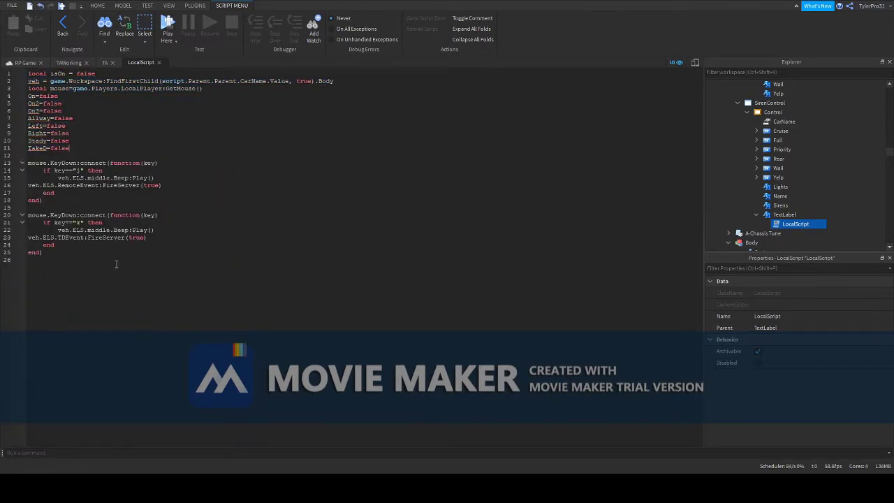
pyautogui.moveTo(118, 263); pyautogui.dragTo(1, 207)
pyautogui.press('BackSpace')
pyautogui.press('BackSpace')
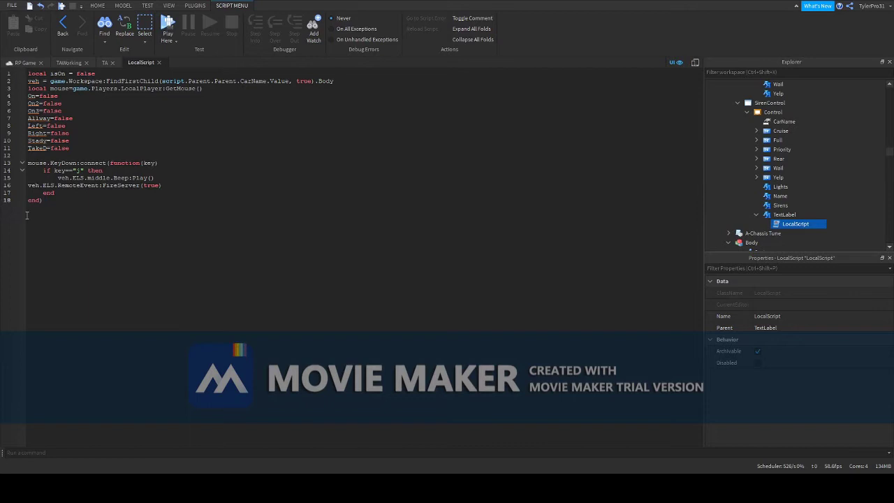
pyautogui.click(160, 62)
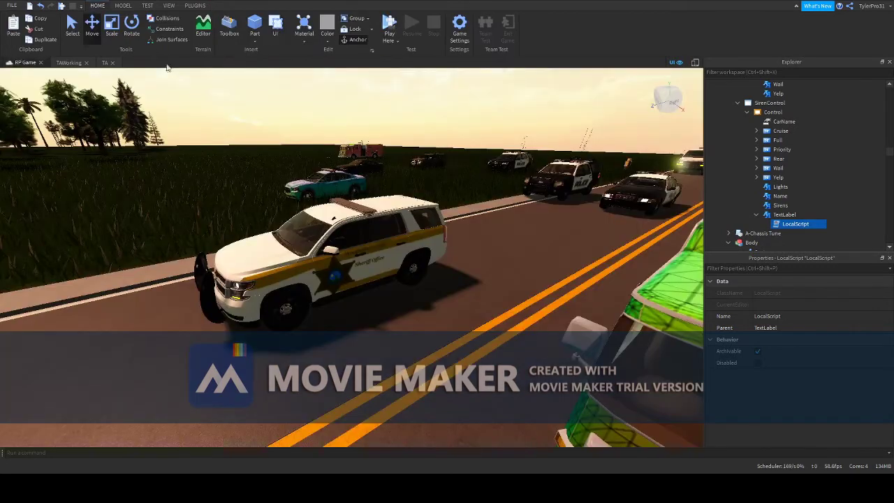
# - In the Full button's LocalScript, replace RemoteEvent3 with TDEvent3 in both FireServer calls
pyautogui.click(756, 215)
pyautogui.click(756, 140)
pyautogui.doubleClick(772, 152)
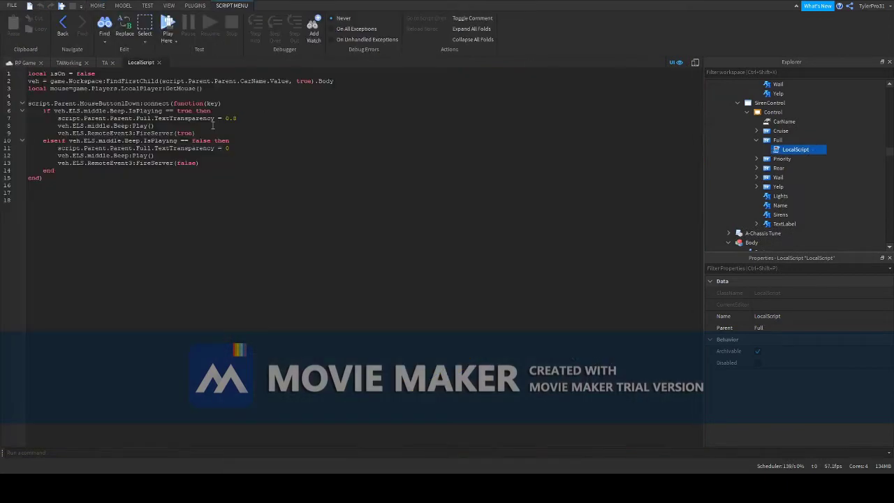
pyautogui.moveTo(133, 165); pyautogui.dragTo(93, 165)
pyautogui.write('TDEvent')
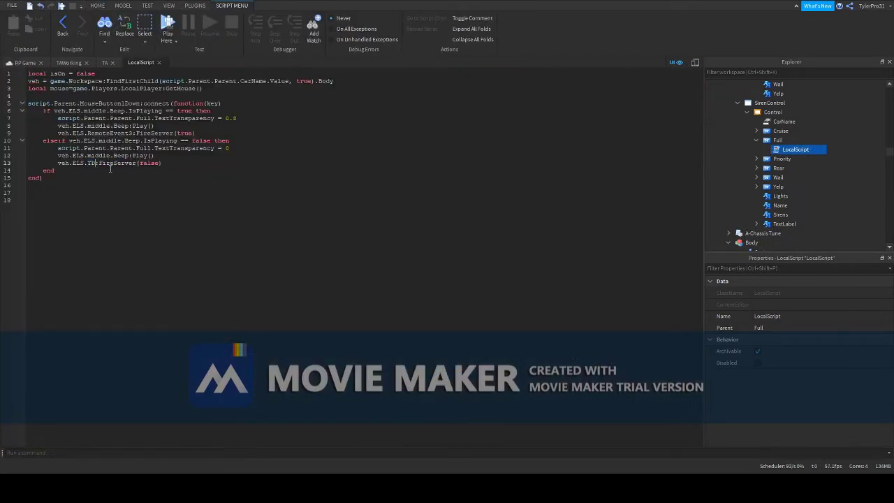
pyautogui.write('3')
pyautogui.moveTo(130, 133); pyautogui.dragTo(88, 132)
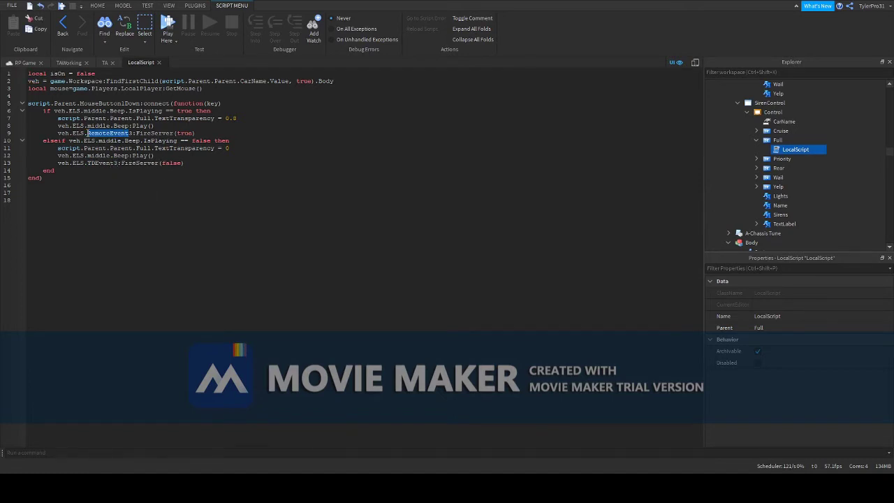
pyautogui.write('TDEvent')
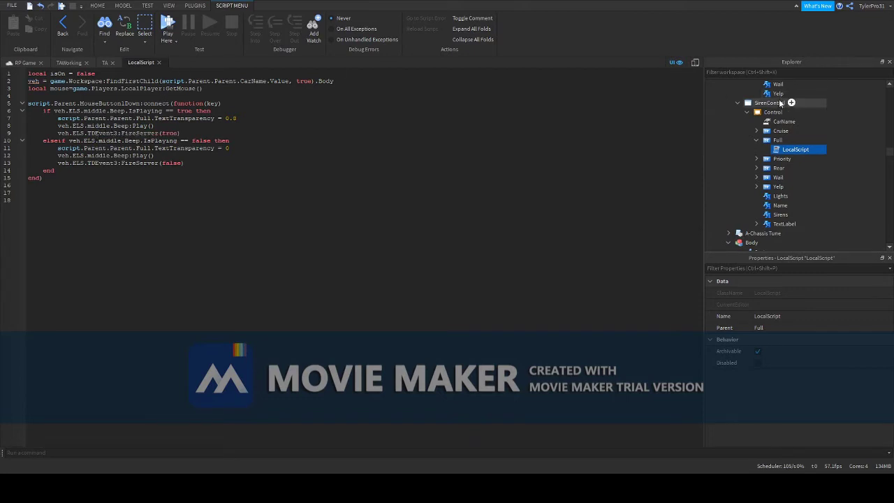
# - In the Cruise button's LocalScript, replace RemoteEvent with TDEvent in both FireServer calls
pyautogui.click(756, 130)
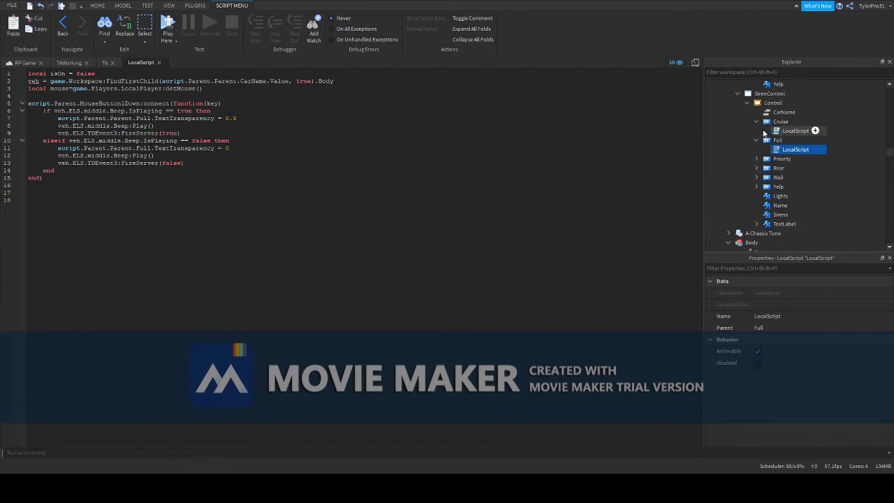
pyautogui.doubleClick(795, 130)
pyautogui.moveTo(111, 163); pyautogui.dragTo(96, 164)
pyautogui.write('Cr')
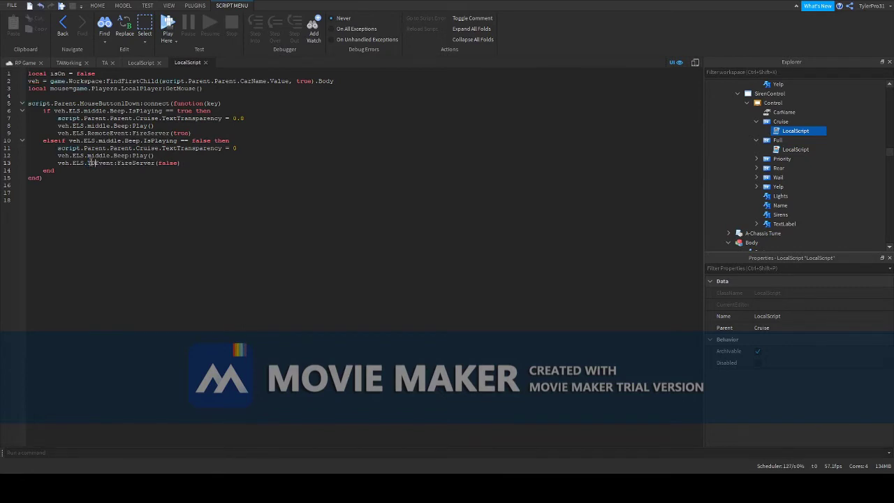
pyautogui.moveTo(114, 163); pyautogui.dragTo(88, 163)
pyautogui.hotkey('ctrl', 'c')
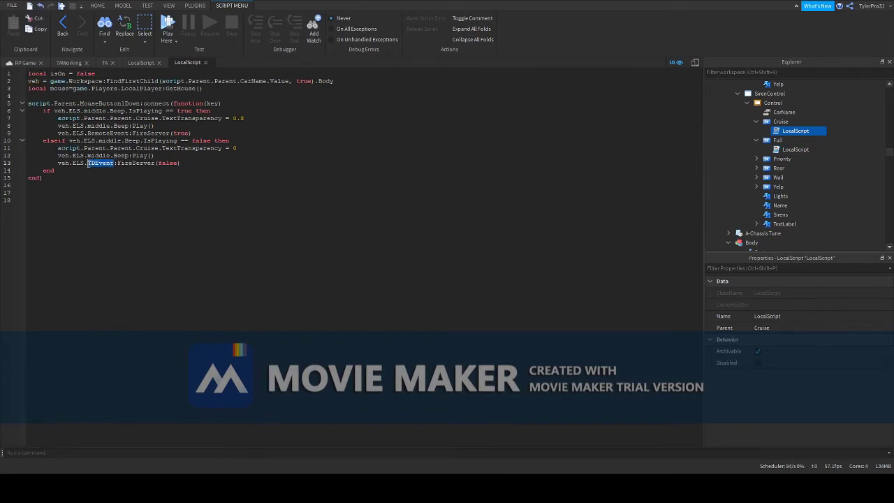
pyautogui.moveTo(128, 133); pyautogui.dragTo(96, 134)
pyautogui.hotkey('ctrl', 'v')
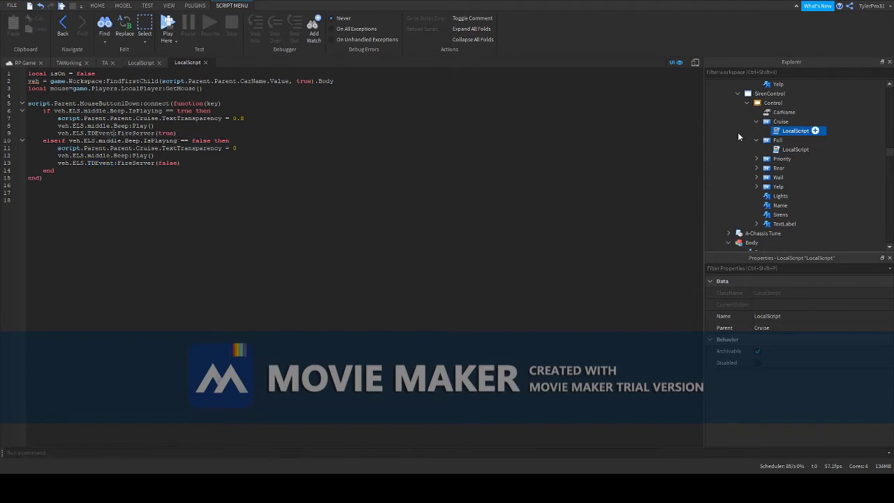
# - In the Rear button's LocalScript, replace RemoteEvent2 with TDEvent2 in both FireServer calls
pyautogui.click(756, 167)
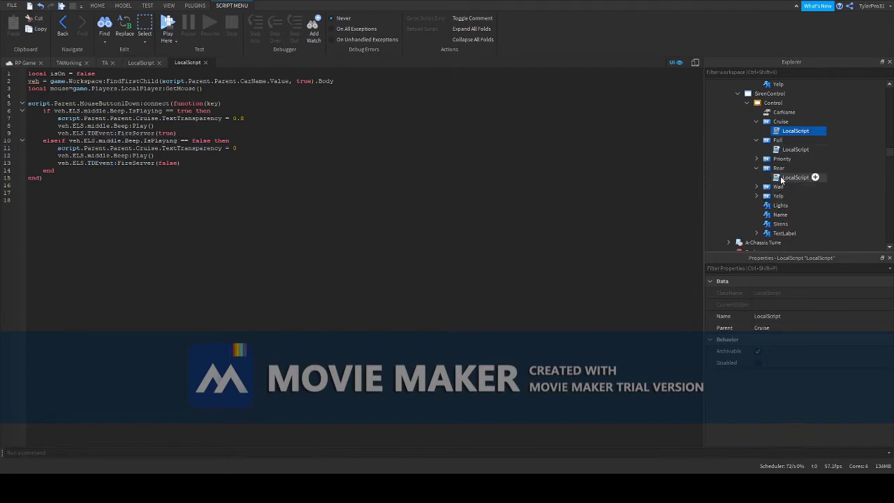
pyautogui.doubleClick(795, 176)
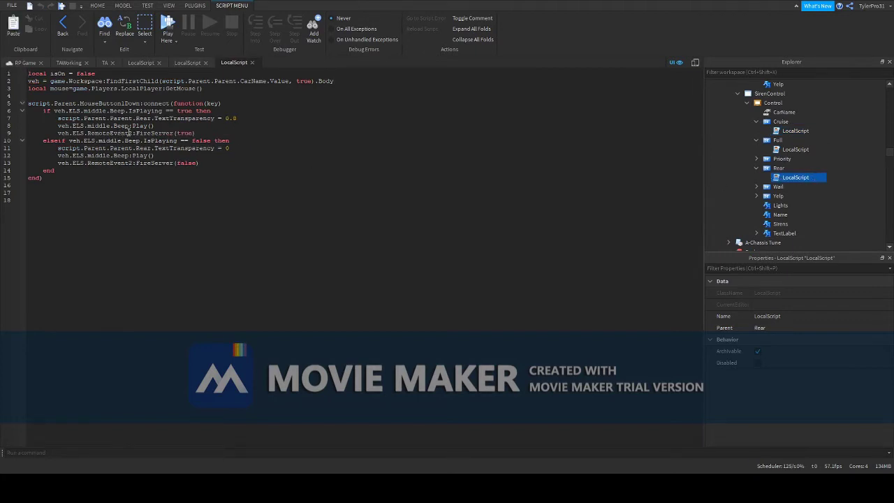
pyautogui.moveTo(129, 133); pyautogui.dragTo(89, 133)
pyautogui.hotkey('ctrl', 'v')
pyautogui.moveTo(88, 164); pyautogui.dragTo(123, 163)
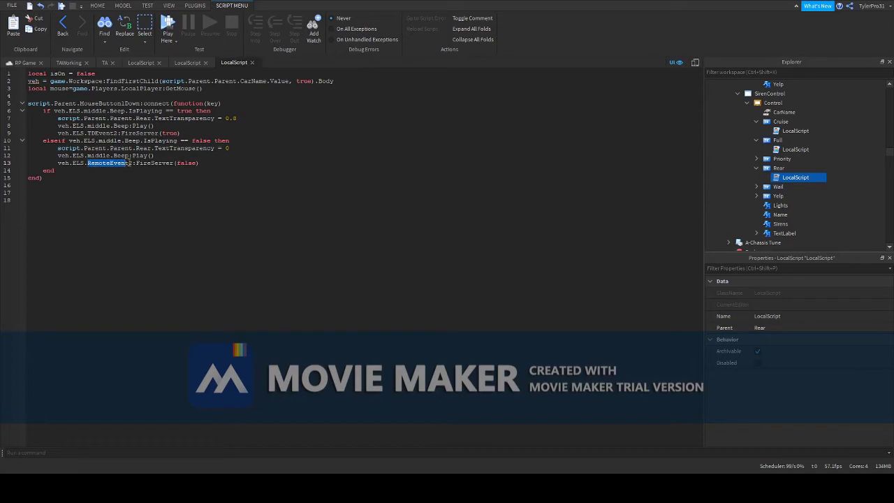
pyautogui.hotkey('ctrl', 'v')
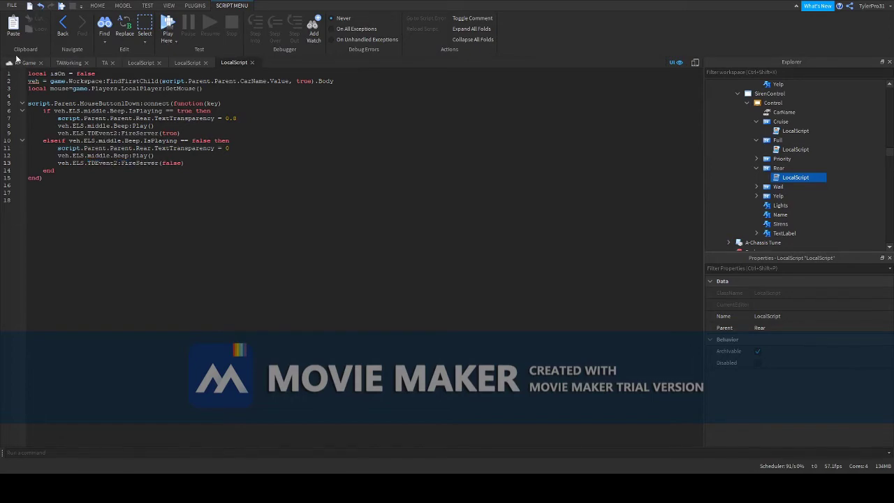
# - Playtest the game, get into the Tahoe to check which controller GUI shows, and stop the test
pyautogui.click(21, 62)
pyautogui.click(249, 110)
pyautogui.moveTo(248, 110); pyautogui.dragTo(248, 110, button='right')
pyautogui.press('w')
pyautogui.click(398, 30)
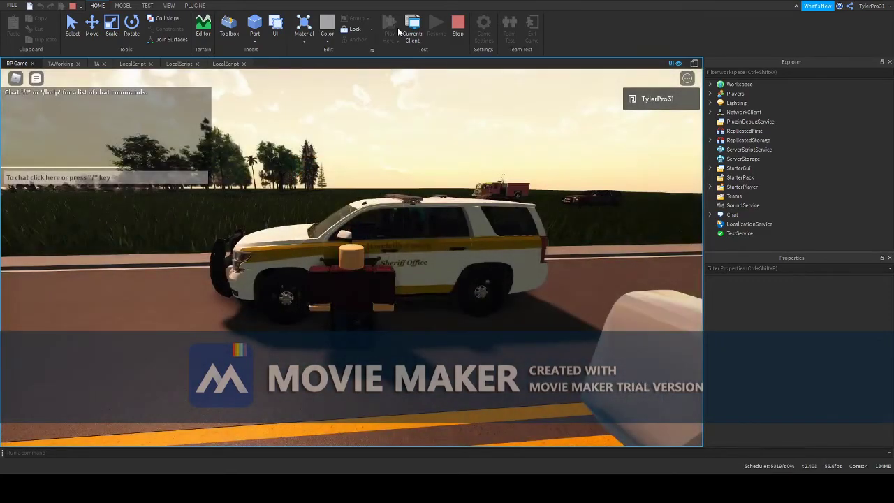
pyautogui.press('w')
pyautogui.moveTo(412, 236); pyautogui.dragTo(413, 238, button='right')
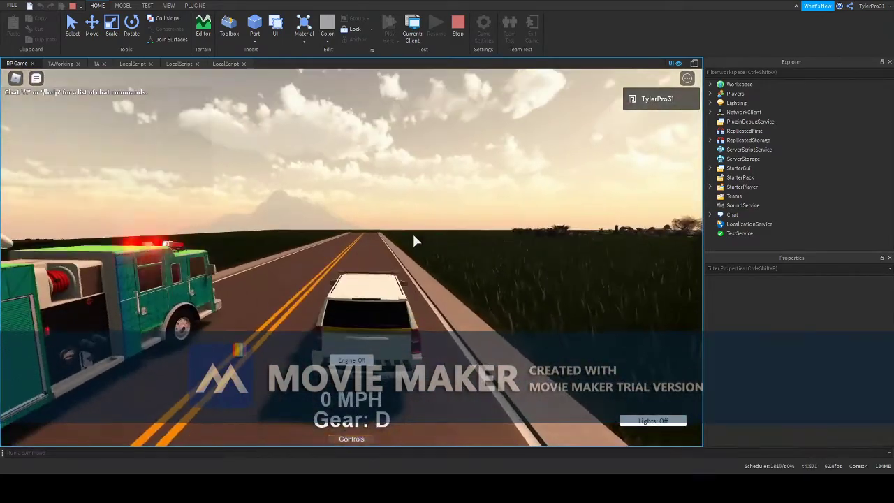
pyautogui.click(463, 26)
# - Delete the original SirenControl GUI containing the Horn and MBOV labels from the DriveSeat, keeping the adapted copy
pyautogui.click(738, 94)
pyautogui.scroll(5, 751, 110)
pyautogui.rightClick(756, 95)
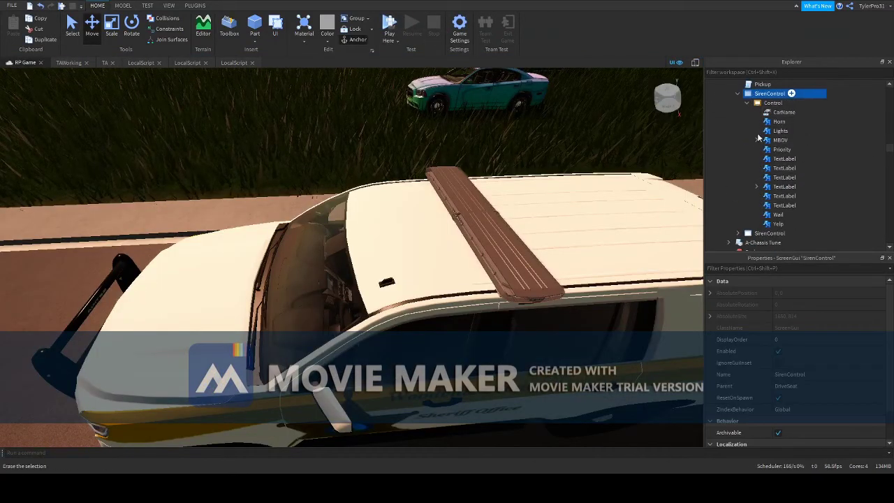
pyautogui.click(737, 93)
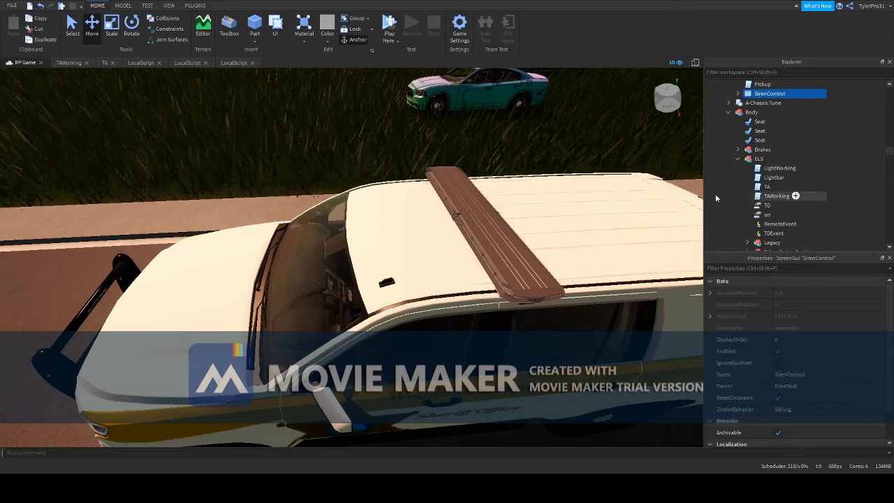
pyautogui.click(391, 145)
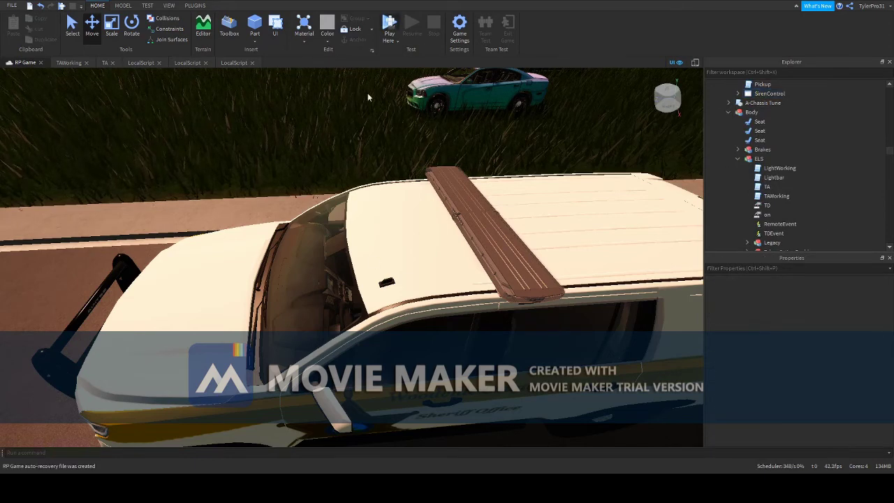
# - Playtest the Tahoe with the adapted siren controller, trigger the traffic advisor with the j hotkey, view the roof lights, and stop the test
pyautogui.click(389, 25)
pyautogui.press('F5')
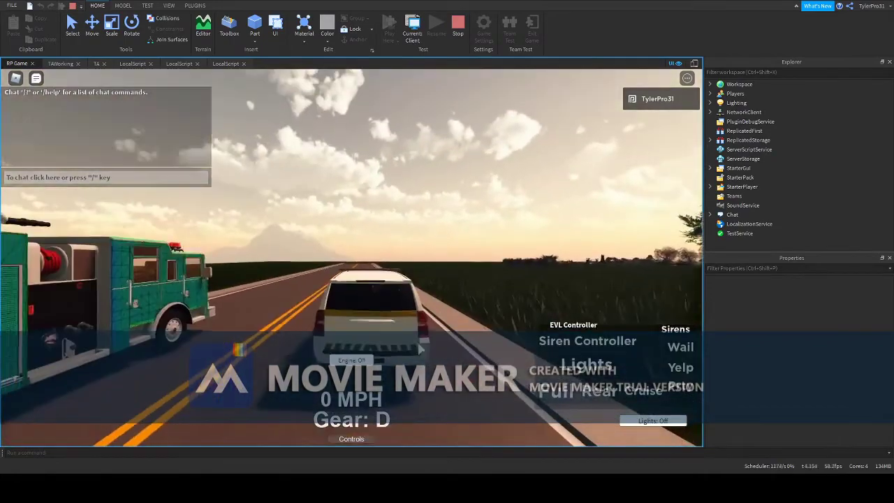
pyautogui.press('w')
pyautogui.moveTo(569, 303); pyautogui.dragTo(569, 303, button='right')
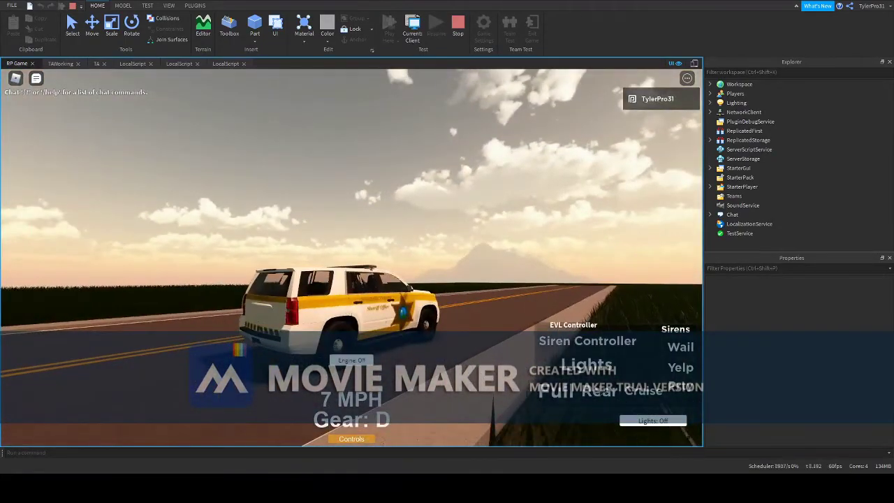
pyautogui.moveTo(473, 269); pyautogui.dragTo(473, 266, button='right')
pyautogui.scroll(3, 475, 271)
pyautogui.press('j')
pyautogui.moveTo(401, 294); pyautogui.dragTo(402, 298, button='right')
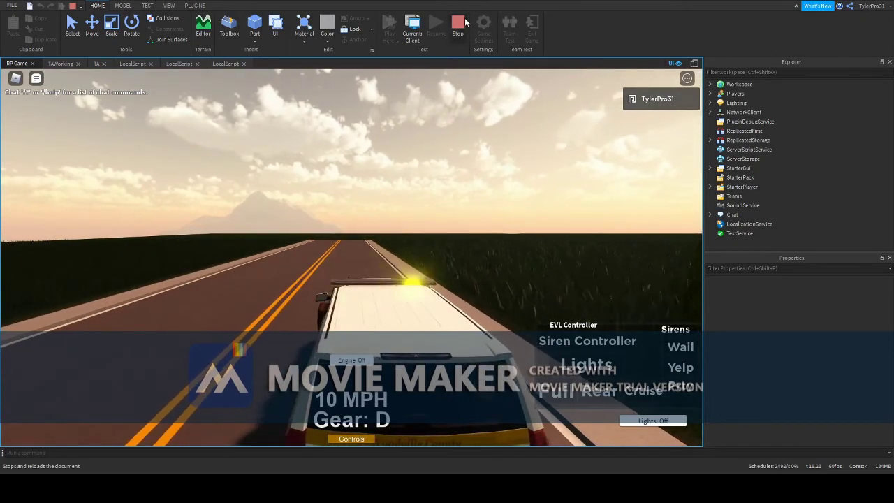
pyautogui.click(460, 33)
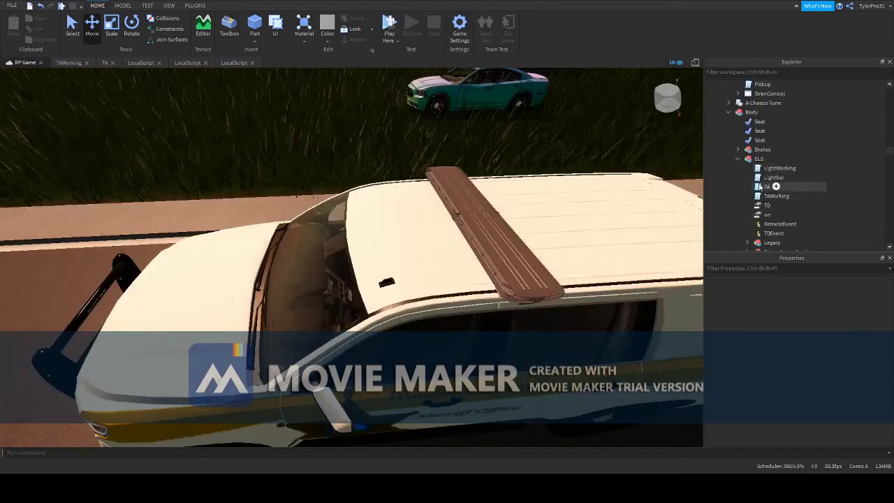
# - Duplicate the TAWorking script in ELS twice
pyautogui.click(777, 196)
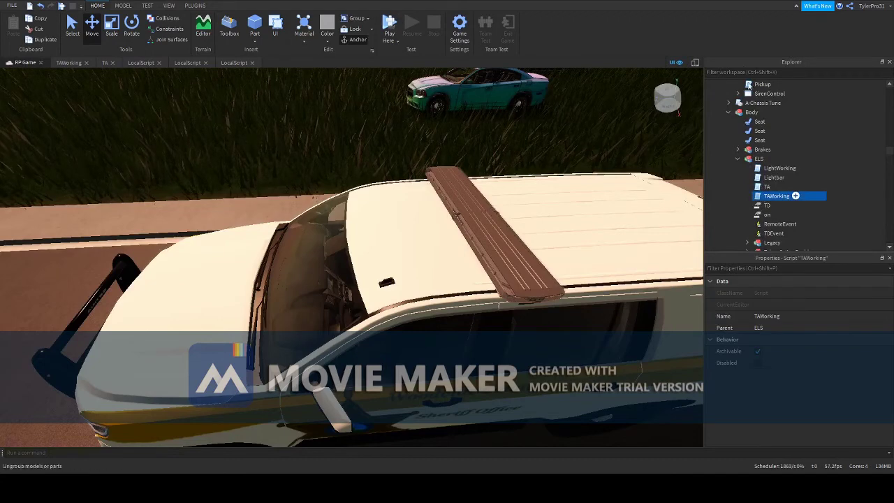
pyautogui.hotkey('ctrl', 'd')
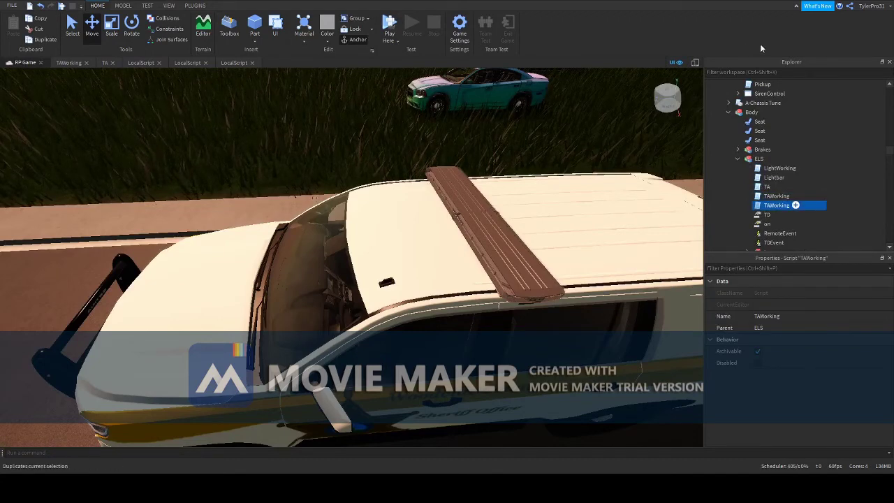
pyautogui.hotkey('ctrl', 'd')
# - In the first TAWorking script, remove the branches for TD values 2 and 3, make value 1 assign "0 or 1 or 2 or 3", and copy that line
pyautogui.doubleClick(777, 195)
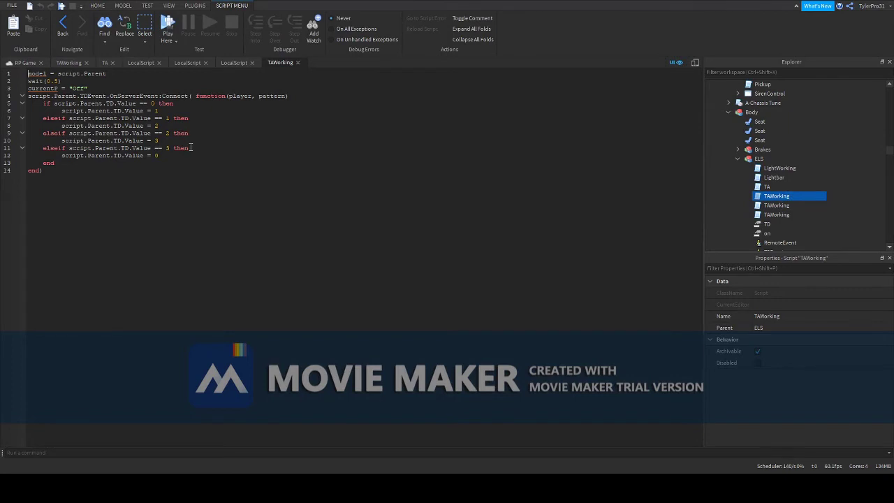
pyautogui.moveTo(191, 148); pyautogui.dragTo(2, 127)
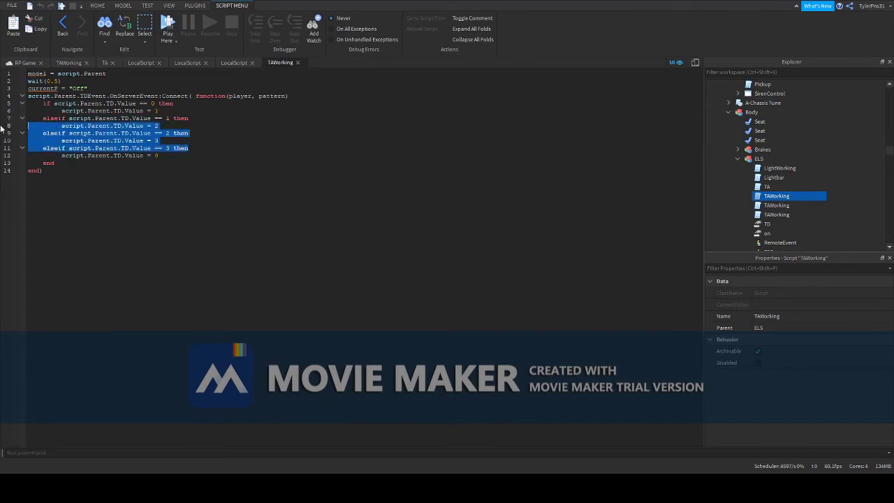
pyautogui.press('BackSpace')
pyautogui.press('BackSpace')
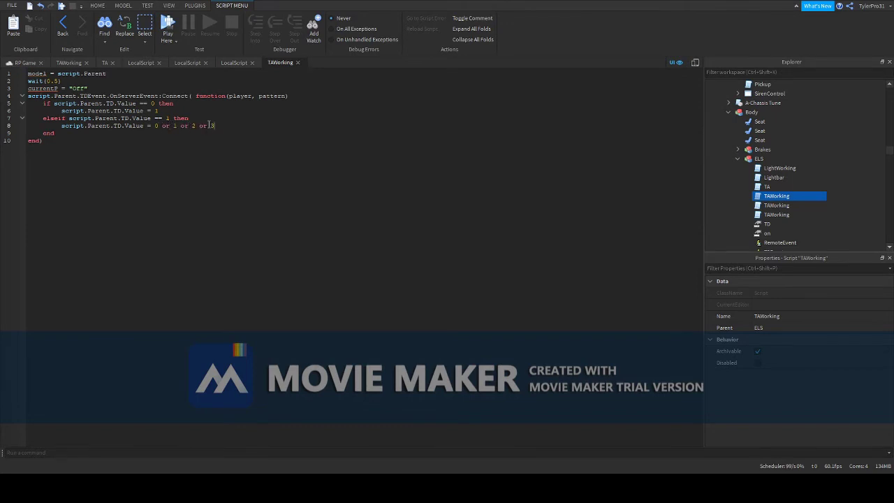
pyautogui.moveTo(232, 124); pyautogui.dragTo(61, 126)
pyautogui.hotkey('ctrl', 'c')
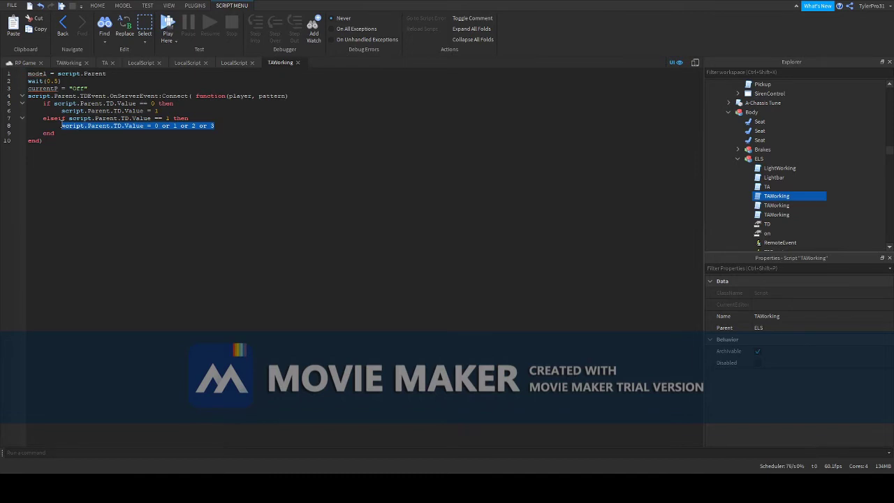
# - Close the open script tabs, leaving only the RP Game view
pyautogui.click(86, 63)
pyautogui.click(63, 64)
pyautogui.click(68, 62)
pyautogui.click(86, 63)
pyautogui.click(86, 63)
pyautogui.click(86, 62)
# - In the second TAWorking script, make TD value 0 switch to 2 and value 2 assign "0 or 1 or 2 or 3", removing the other branches
pyautogui.doubleClick(777, 205)
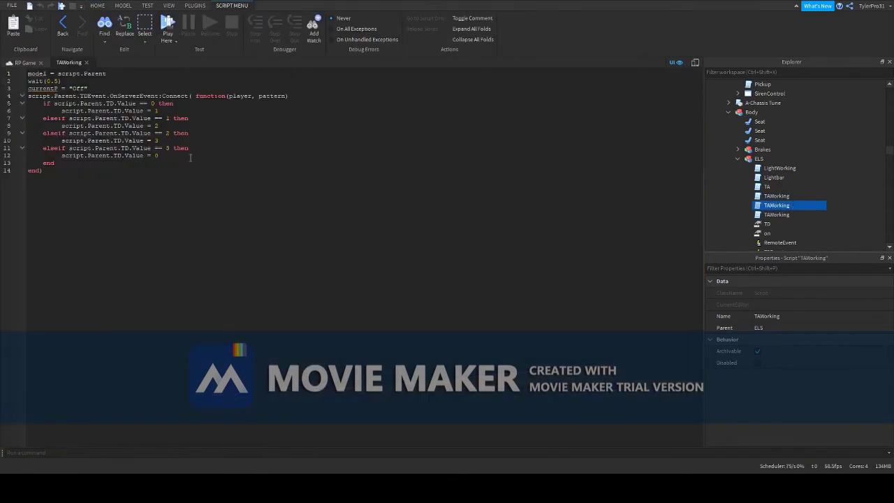
pyautogui.moveTo(185, 156); pyautogui.dragTo(2, 139)
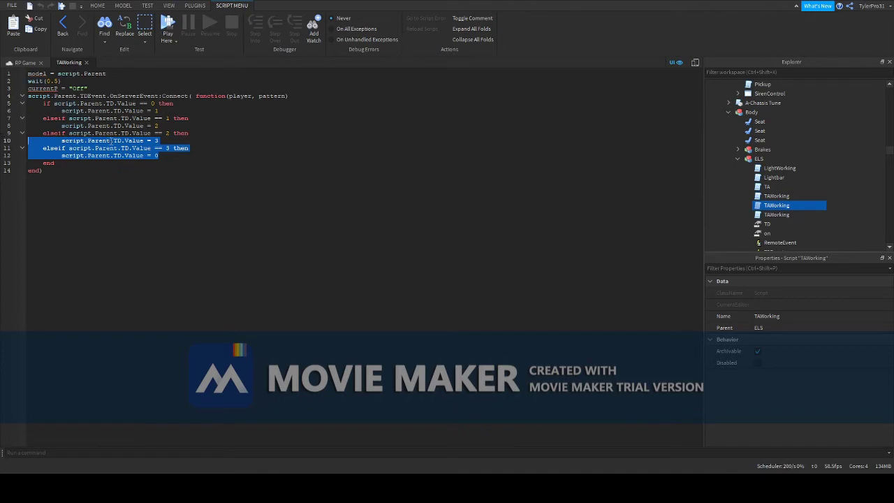
pyautogui.press('BackSpace')
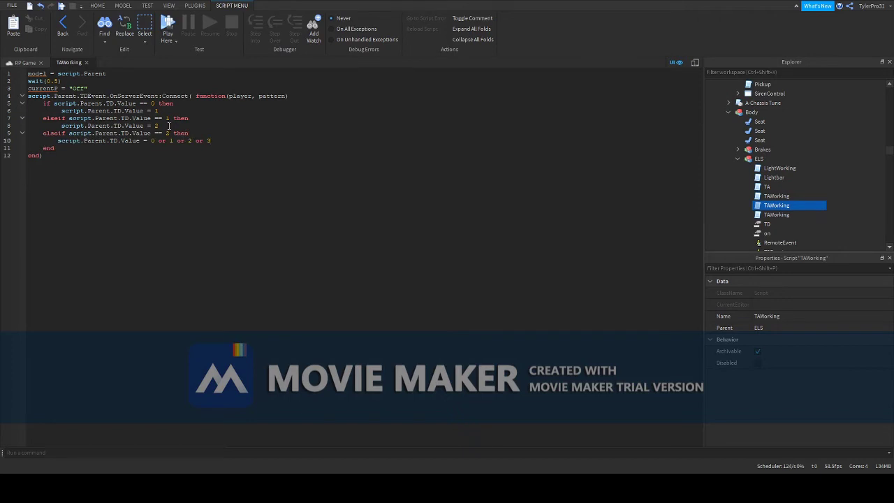
pyautogui.moveTo(194, 117); pyautogui.dragTo(10, 111)
pyautogui.press('BackSpace')
pyautogui.press('BackSpace')
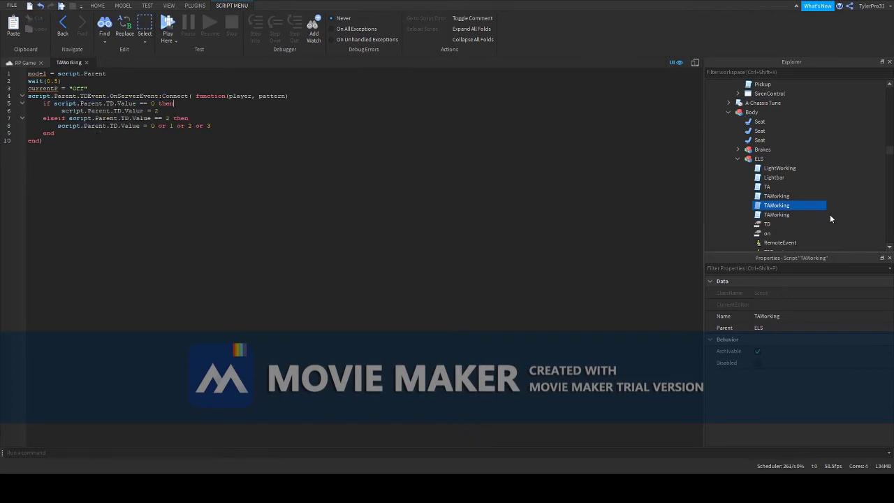
# - In the third TAWorking script, make TD value 0 switch to 3 and value 3 assign "0 or 1 or 2 or 3", removing the other branches
pyautogui.doubleClick(796, 215)
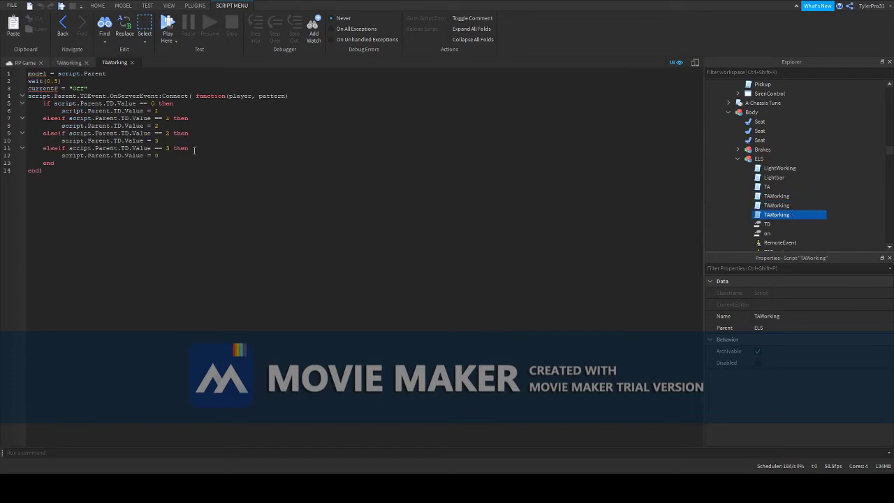
pyautogui.moveTo(159, 155); pyautogui.dragTo(62, 155)
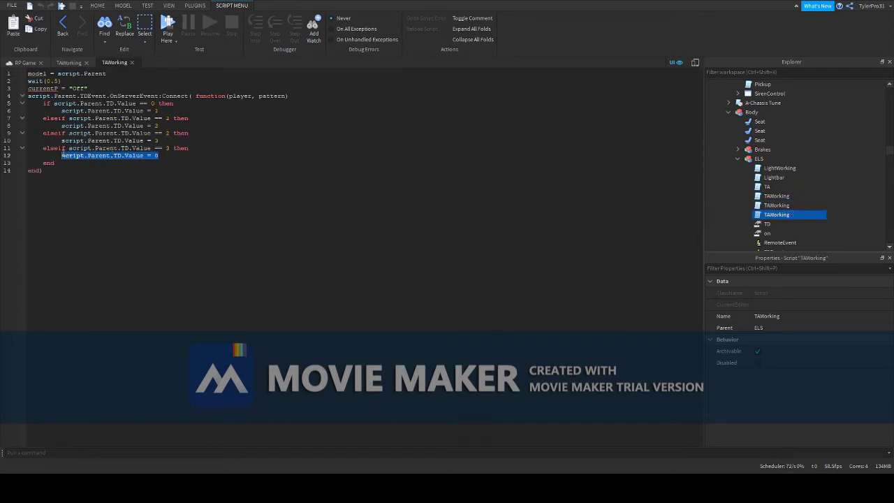
pyautogui.hotkey('ctrl', 'v')
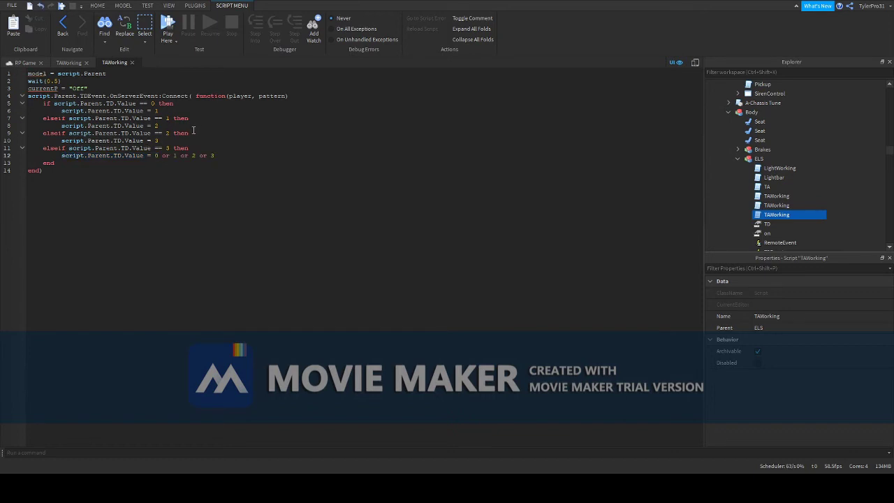
pyautogui.moveTo(194, 133); pyautogui.dragTo(28, 110)
pyautogui.press('BackSpace')
# - Duplicate the TDEvent remote event in ELS twice
pyautogui.scroll(-4, 786, 197)
pyautogui.click(771, 149)
pyautogui.click(766, 142)
pyautogui.moveTo(765, 141); pyautogui.dragTo(766, 141)
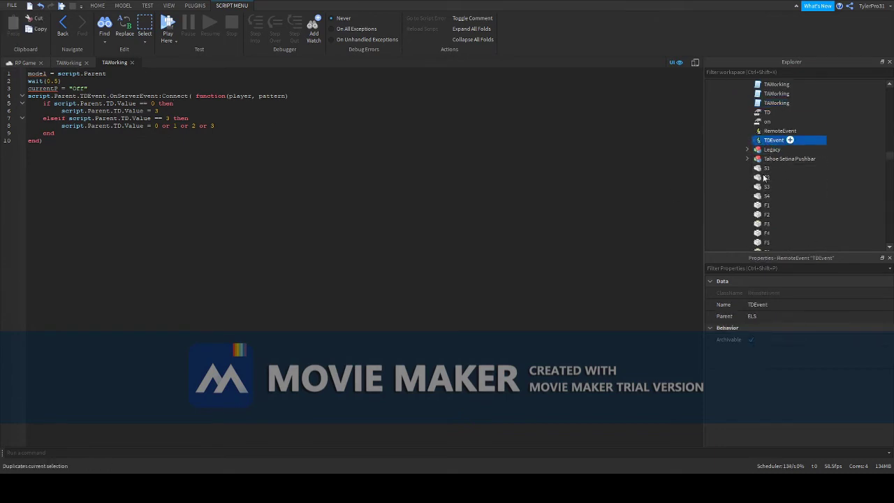
pyautogui.hotkey('ctrl', 'd')
pyautogui.hotkey('ctrl', 'd')
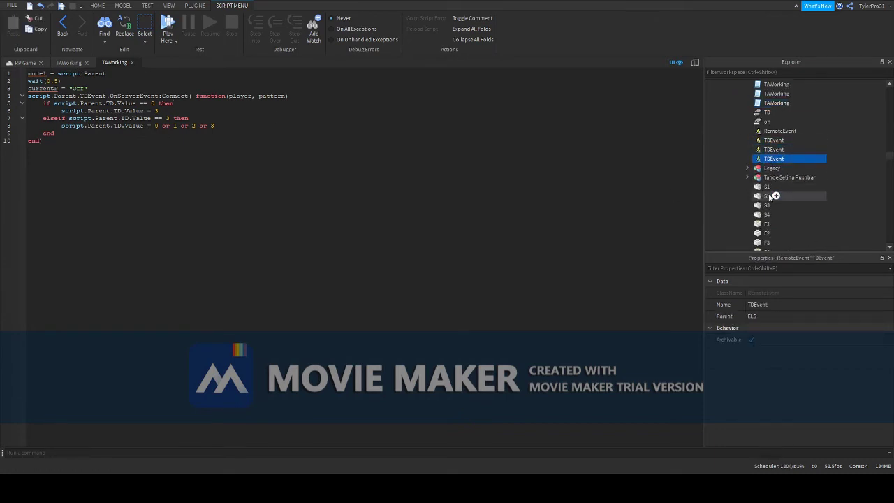
# - Rename the two TDEvent copies to TDEvent3 and TDEvent2, and return to the RP Game view
pyautogui.click(799, 304)
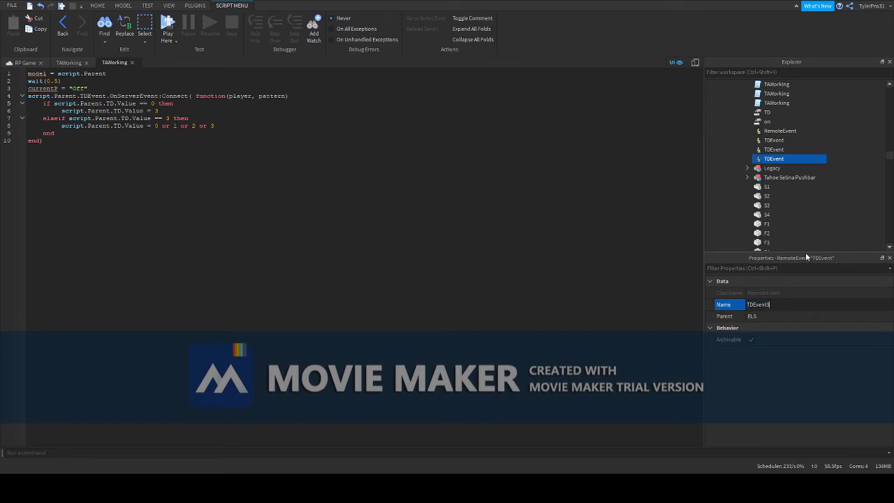
pyautogui.click(771, 149)
pyautogui.click(781, 306)
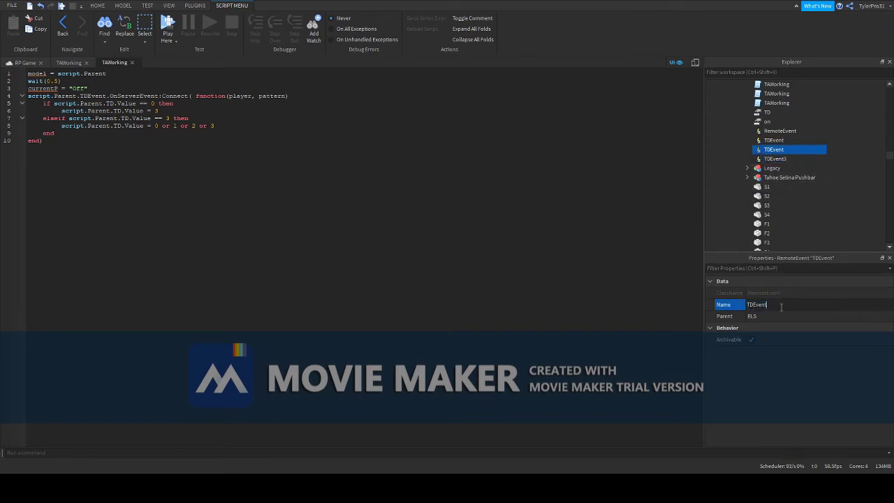
pyautogui.click(13, 63)
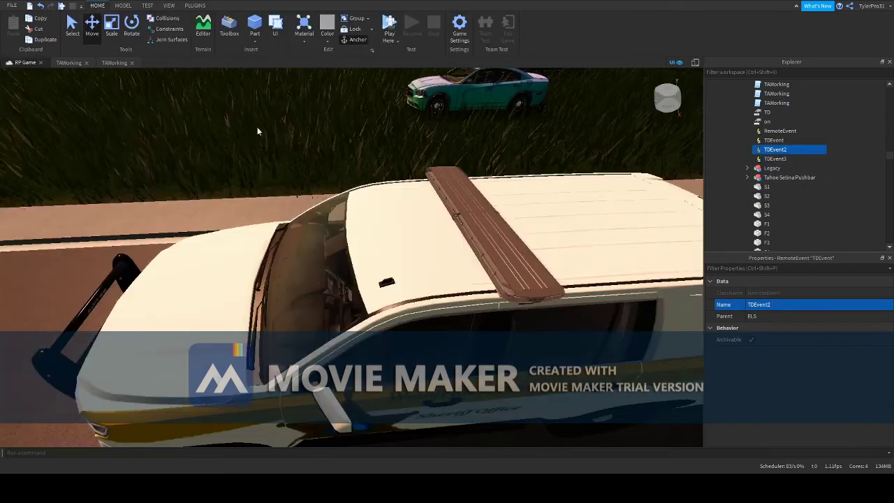
# - Playtest the game, trigger Cruise on the siren controller to check the Tahoe's traffic advisor, and stop the test
pyautogui.click(389, 27)
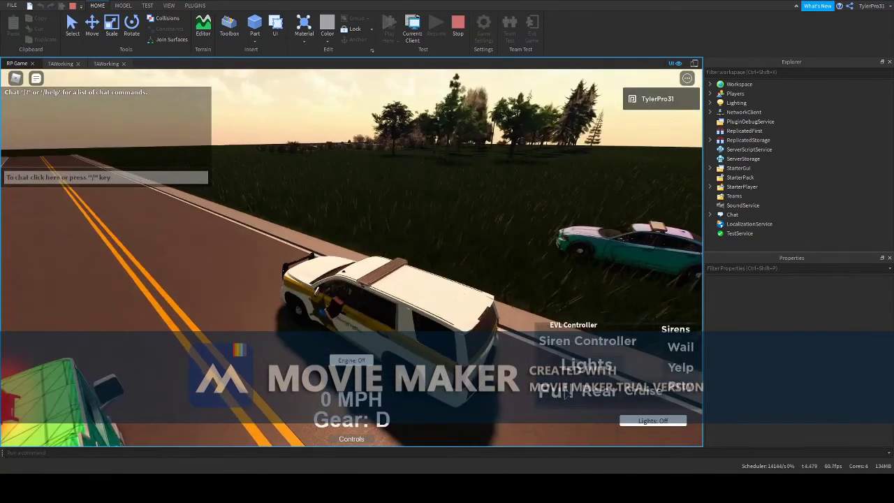
pyautogui.moveTo(441, 295); pyautogui.dragTo(442, 296, button='right')
pyautogui.click(641, 396)
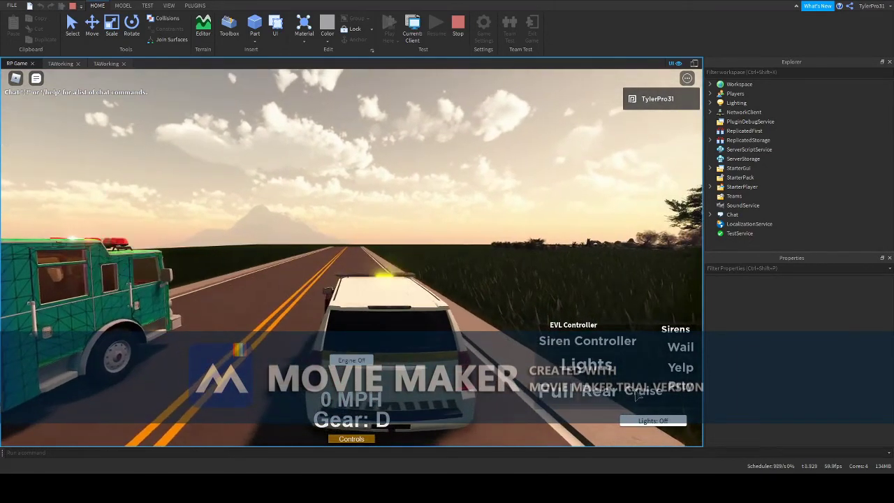
pyautogui.click(457, 34)
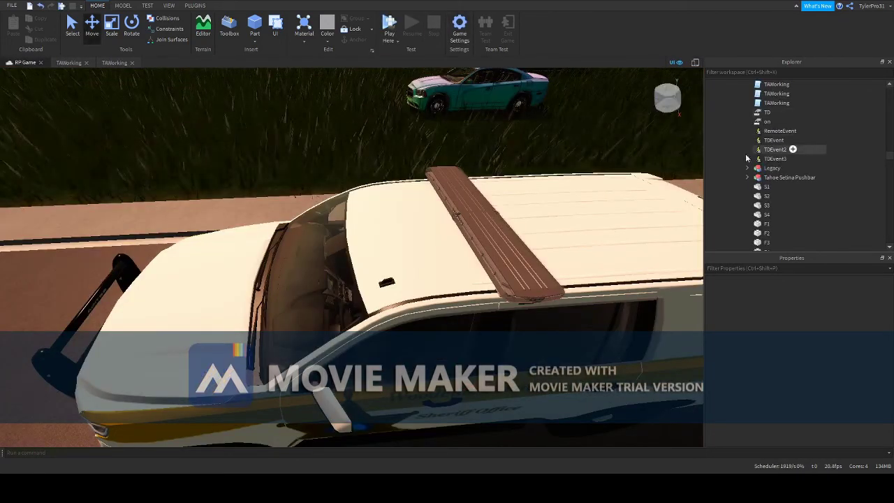
# - Check the TD event reference in the second and third TAWorking scripts, and return to the RP Game view
pyautogui.doubleClick(772, 121)
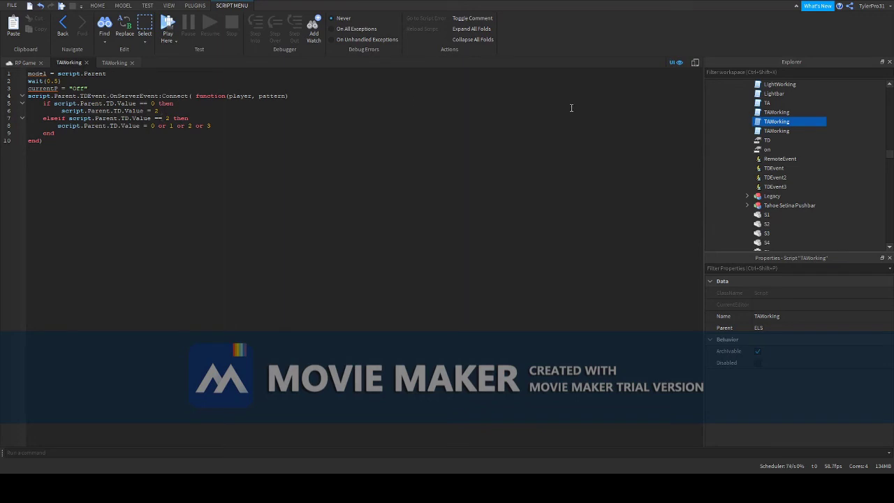
pyautogui.doubleClick(775, 130)
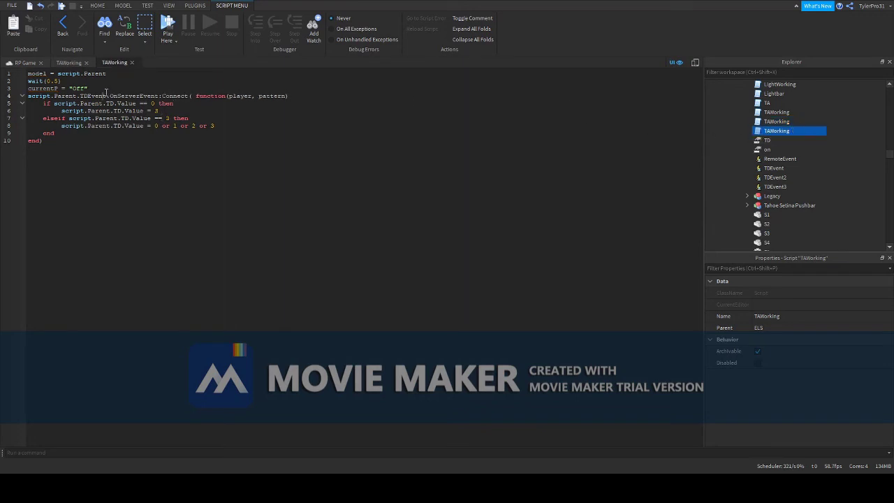
pyautogui.click(19, 64)
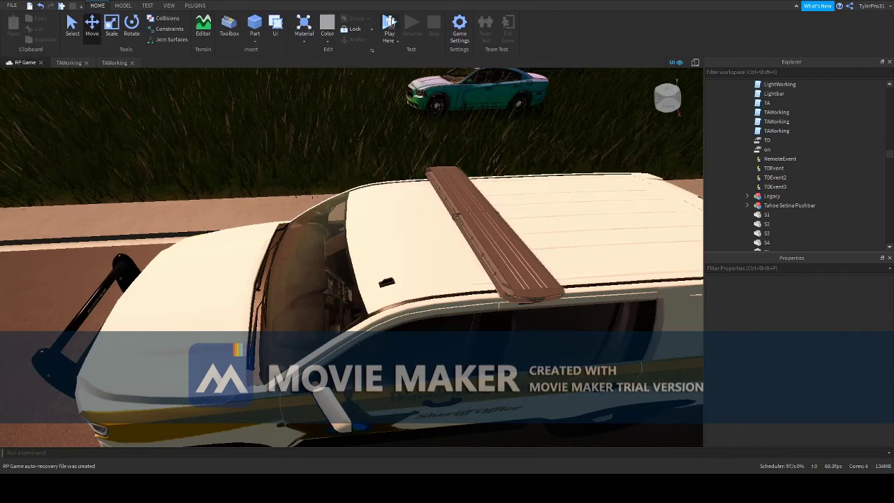
# - Playtest the game again, drive the Tahoe along the road, and check its lightbar and traffic advisor from behind
pyautogui.click(390, 23)
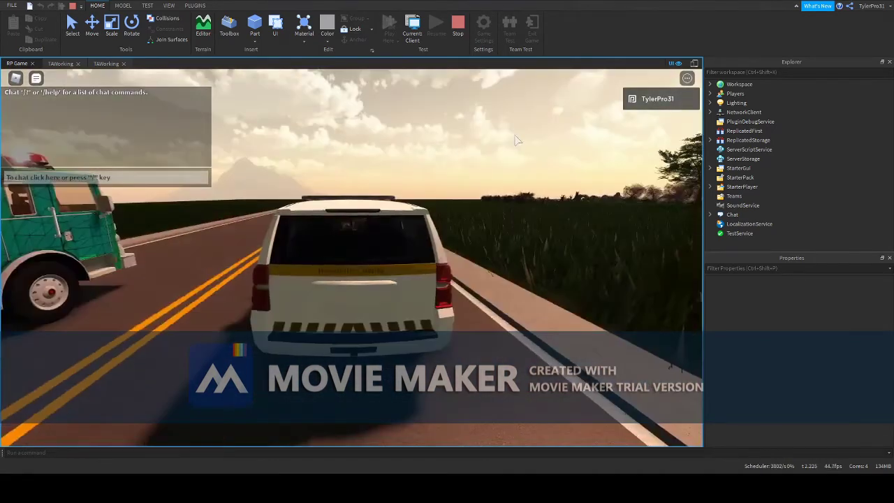
pyautogui.press('w')
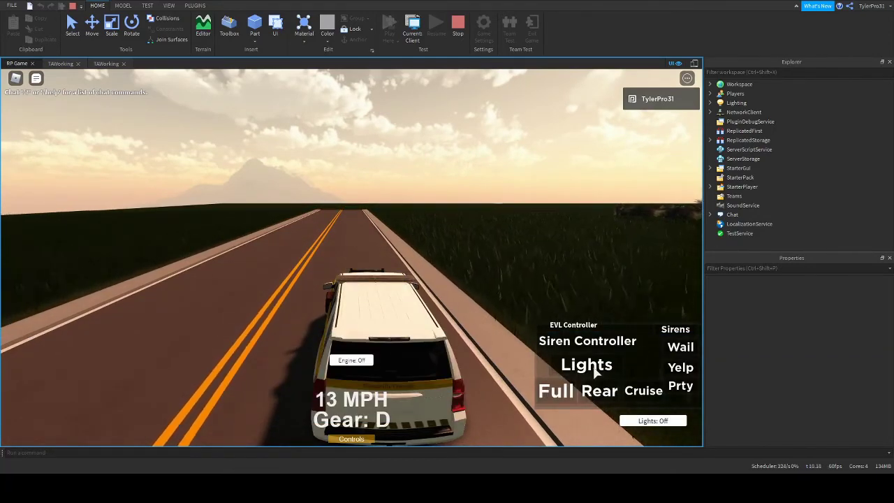
pyautogui.moveTo(434, 268); pyautogui.dragTo(396, 286, button='right')
pyautogui.press('a')
pyautogui.press('s')
pyautogui.press('w')
pyautogui.press('d')
pyautogui.press('s')
pyautogui.press('w')
pyautogui.press('w')
pyautogui.press('d')
pyautogui.press('s')
pyautogui.scroll(5, 396, 286)
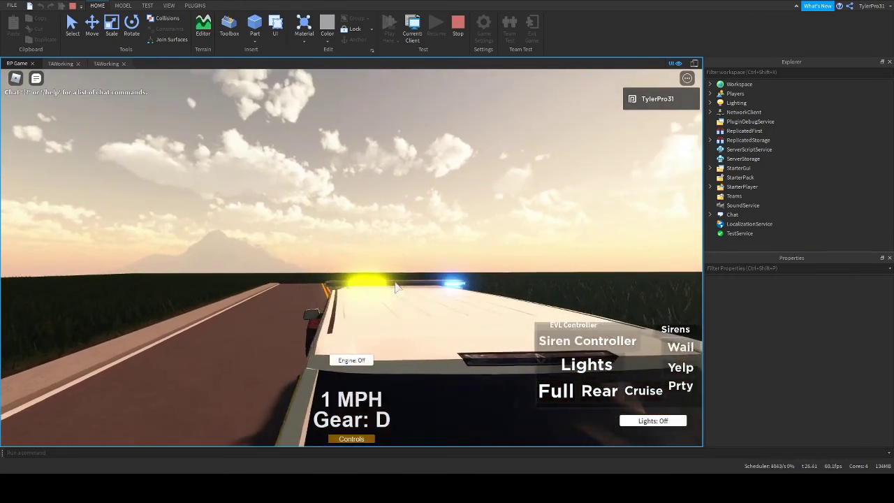
pyautogui.scroll(-5, 395, 286)
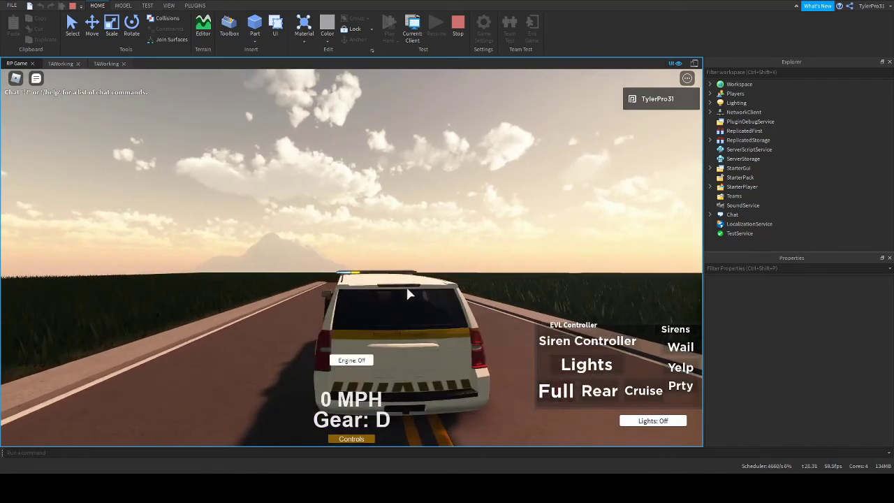
# - Switch to the free camera and inspect the rear of the Tahoe's lightbar up close
pyautogui.hotkey('shift', 'p')
pyautogui.press('d')
pyautogui.scroll(4, 406, 287)
pyautogui.press('a')
pyautogui.press('d')
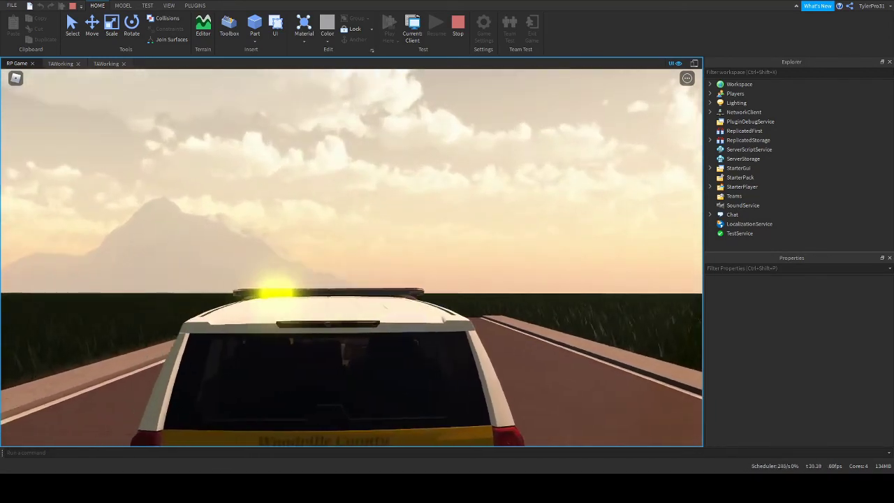